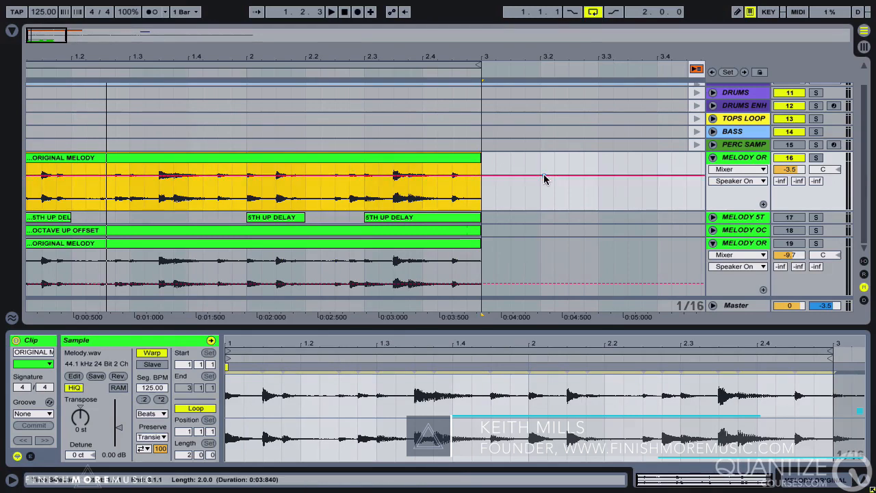
- Play the current loop, turn on melody track 19 and open its ORIGINAL MELODY clip
{"action": "key", "text": "space"}
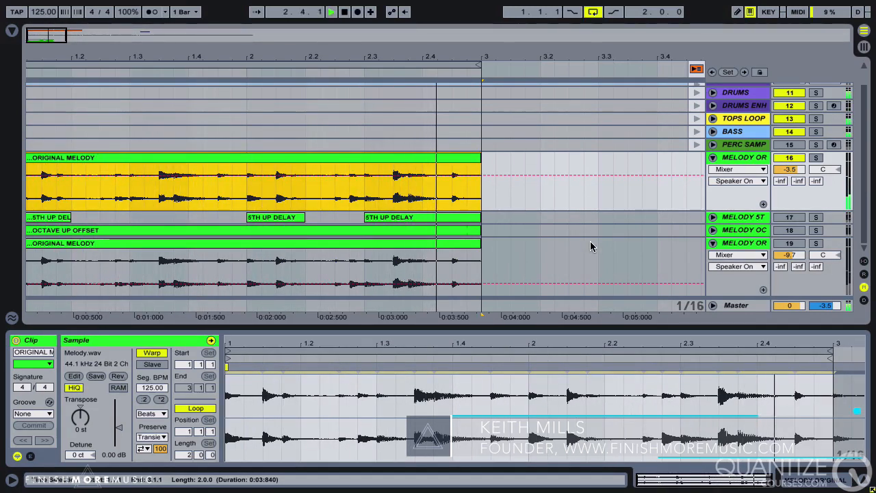
{"action": "key", "text": "space"}
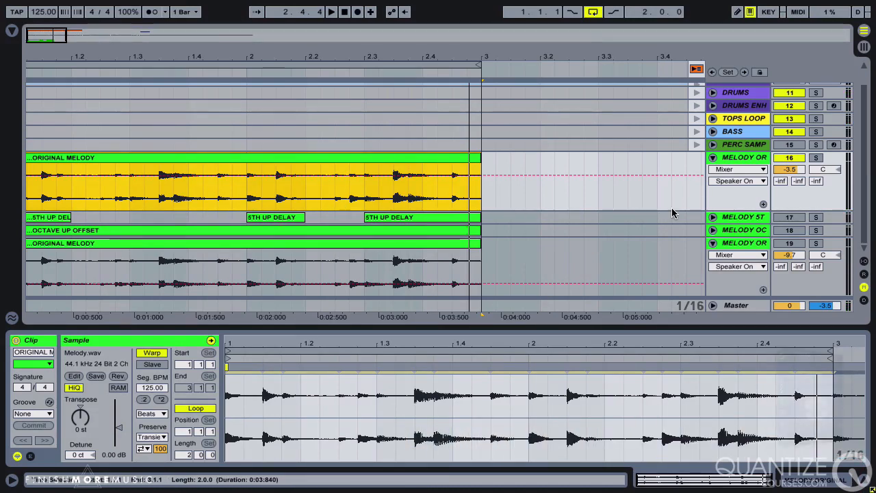
{"action": "left_click", "coordinate": [484, 238]}
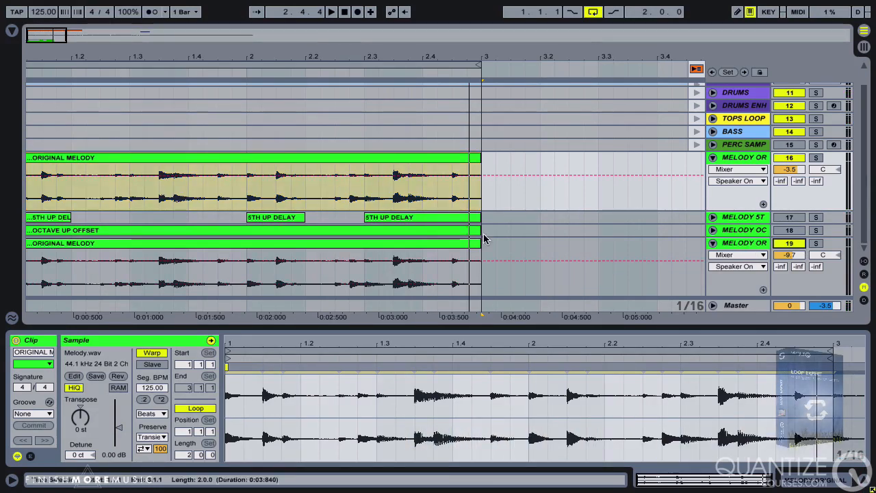
{"action": "double_click", "coordinate": [358, 246]}
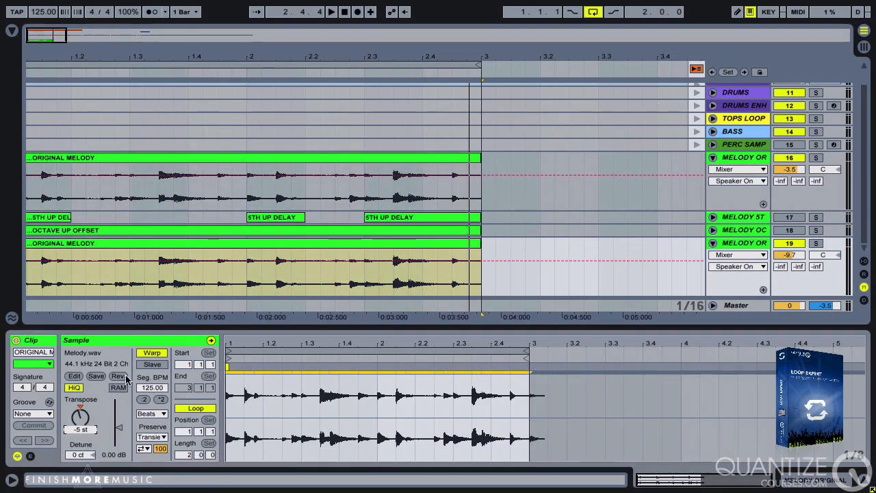
- Play the loop while switching track 19 off and back on to compare it with the original melody
{"action": "key", "text": "space"}
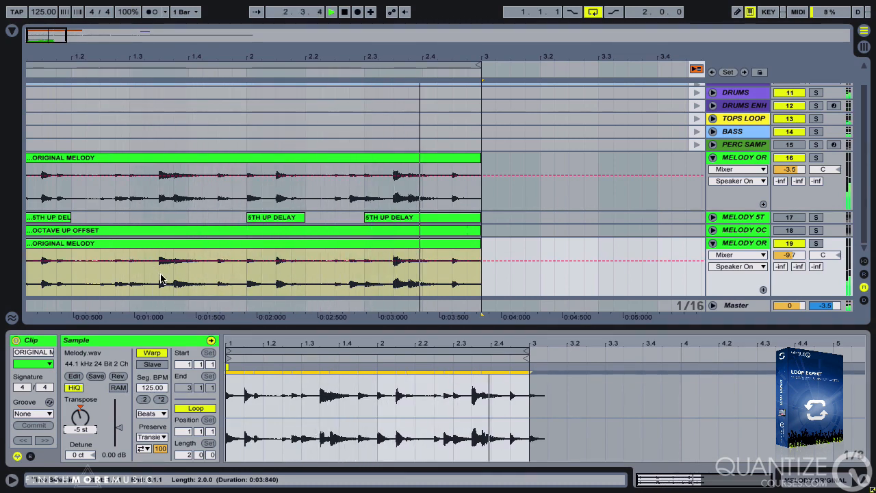
{"action": "left_click", "coordinate": [793, 246]}
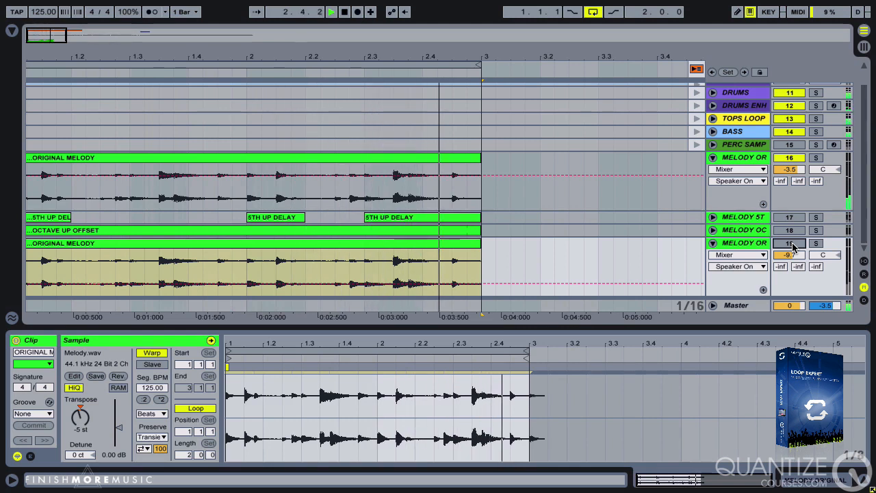
{"action": "left_click", "coordinate": [792, 246]}
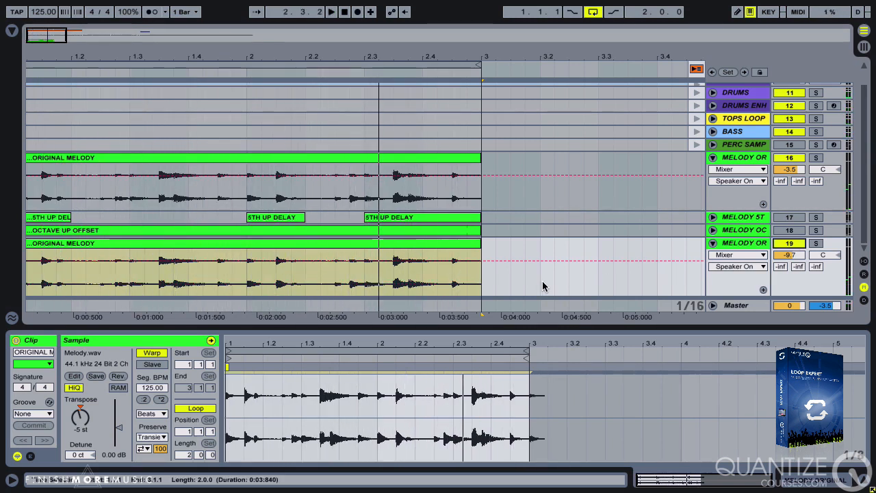
- Reverse the sample of track 19's ORIGINAL MELODY clip and play the loop with it
{"action": "left_click", "coordinate": [119, 376]}
{"action": "key", "text": "space"}
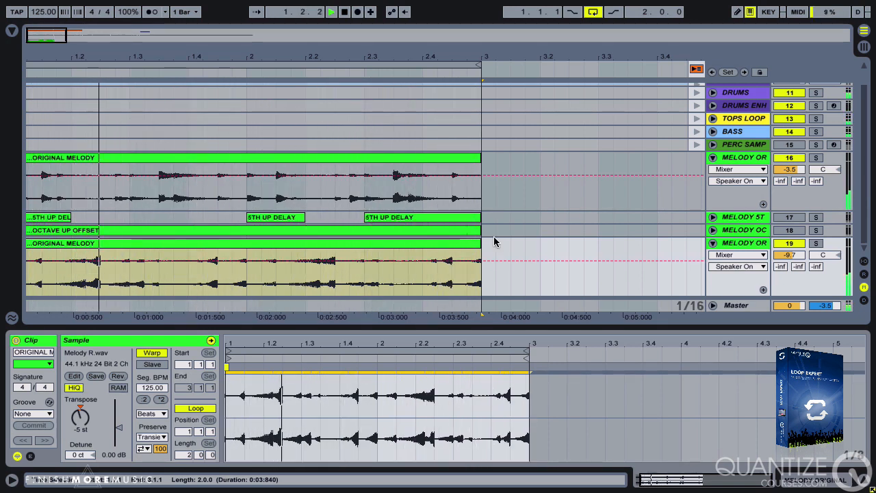
{"action": "key", "text": "space"}
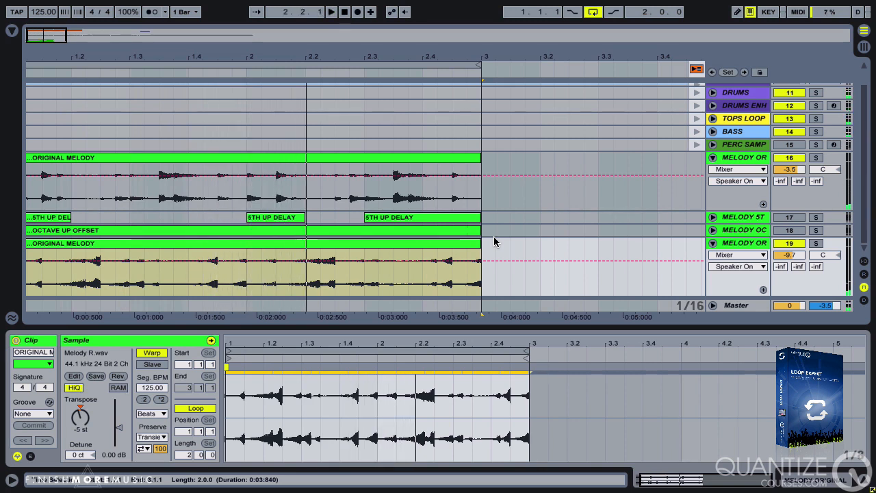
- Audition the reversed melody with track 16 switched off, and turn track 16 back on
{"action": "left_click", "coordinate": [787, 158]}
{"action": "key", "text": "space"}
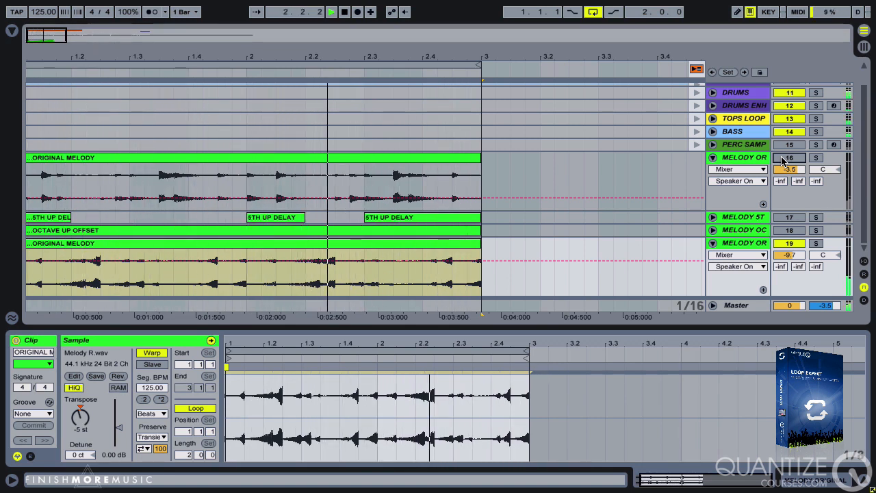
{"action": "left_click", "coordinate": [782, 158]}
{"action": "left_click", "coordinate": [746, 159]}
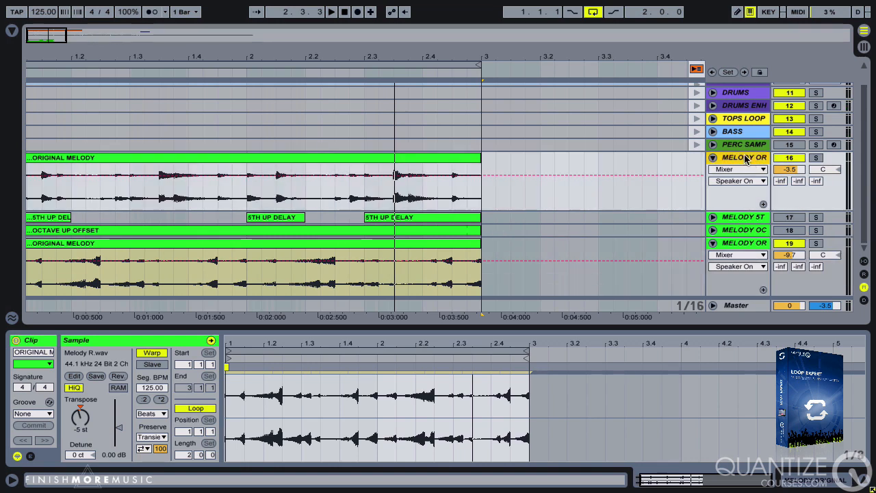
- Rename the reversed clip on track 19 as MELODY REVERSE
{"action": "left_click", "coordinate": [752, 248]}
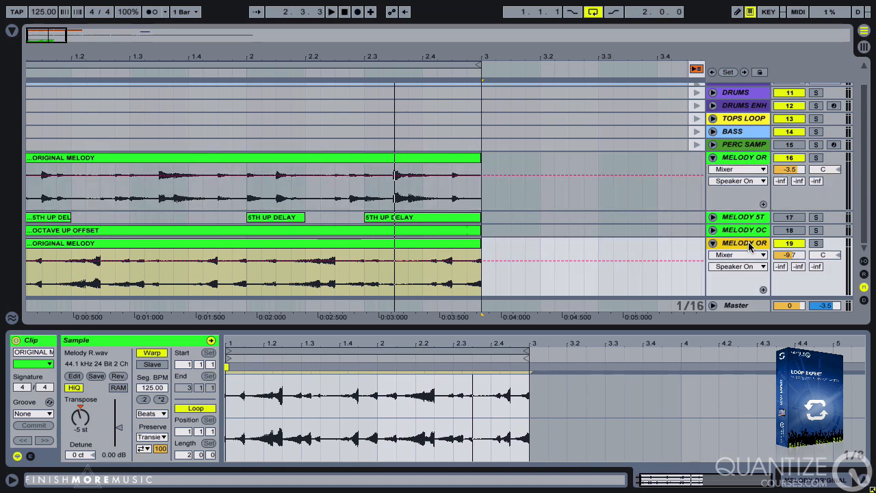
{"action": "left_click", "coordinate": [301, 250]}
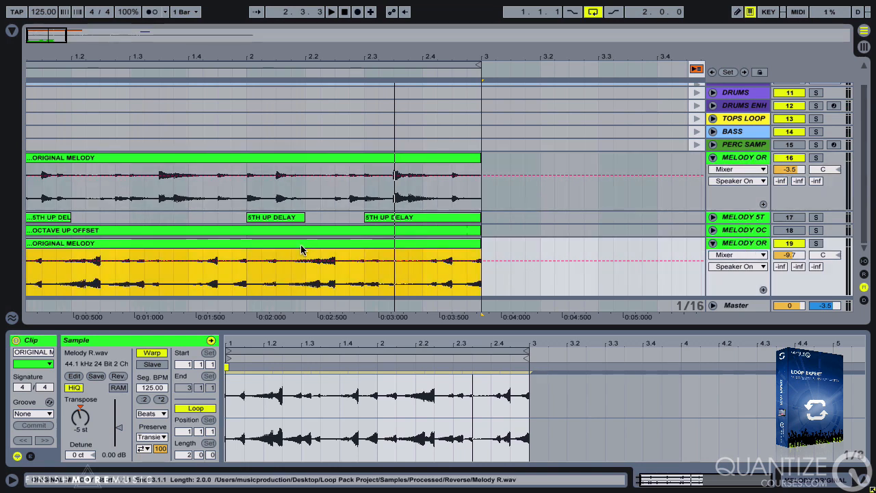
{"action": "key", "text": "ctrl+r"}
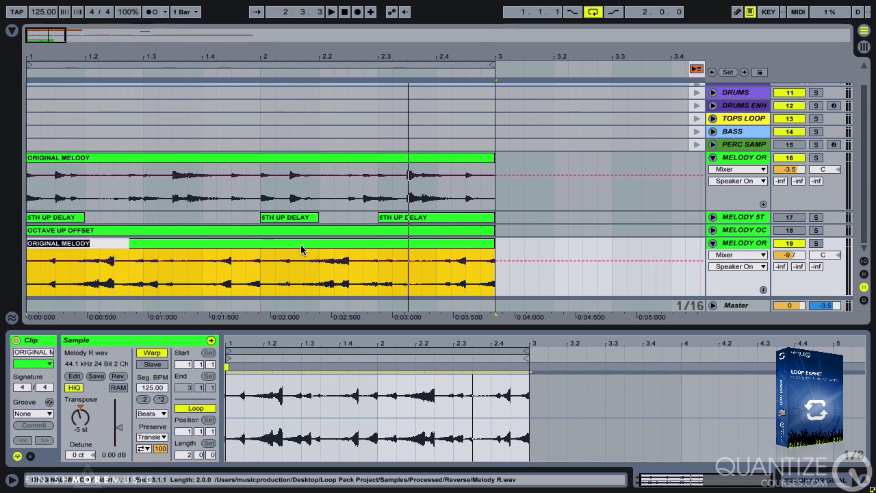
{"action": "type", "text": "MELODY REVERSE"}
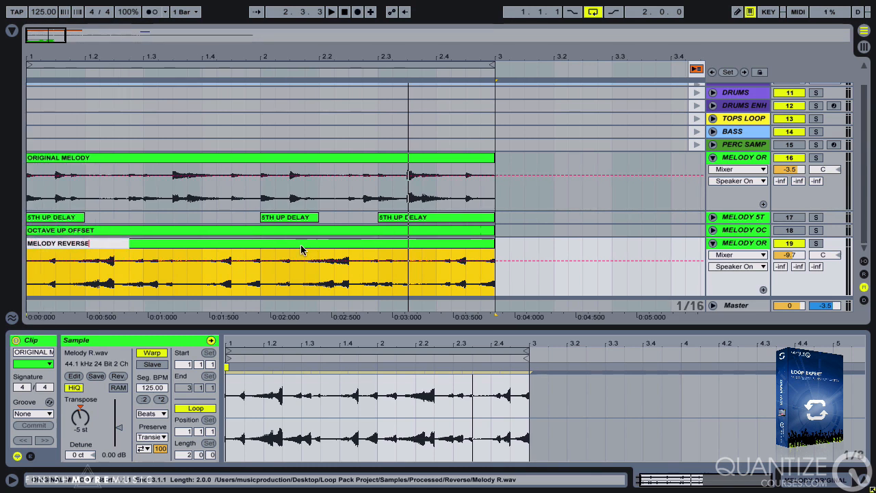
{"action": "left_click", "coordinate": [744, 244]}
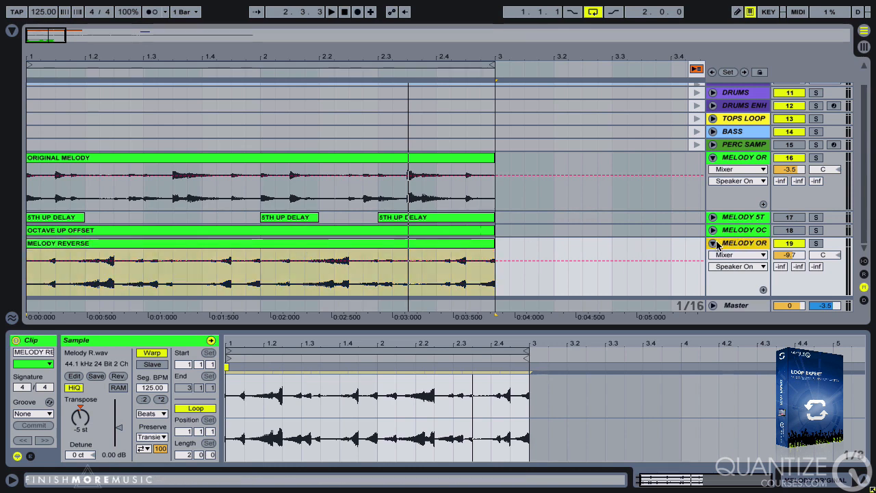
- Fold and deactivate the reversed melody track 19, and colour the track and its MELODY REVERSE clip white
{"action": "left_click", "coordinate": [714, 243]}
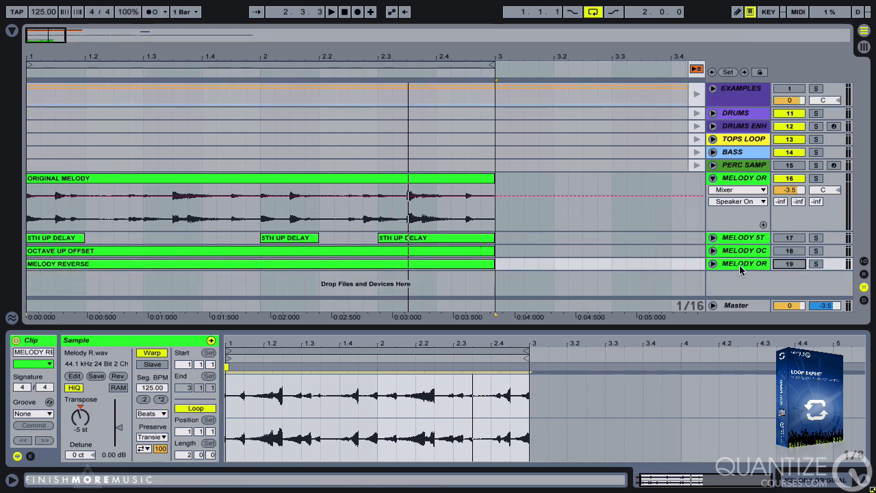
{"action": "right_click", "coordinate": [741, 270]}
{"action": "left_click", "coordinate": [717, 404]}
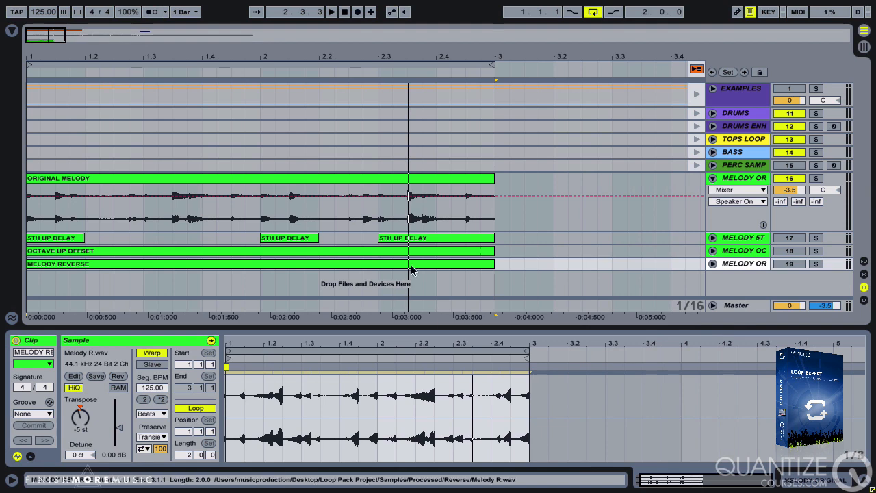
{"action": "right_click", "coordinate": [411, 265]}
{"action": "left_click", "coordinate": [550, 484]}
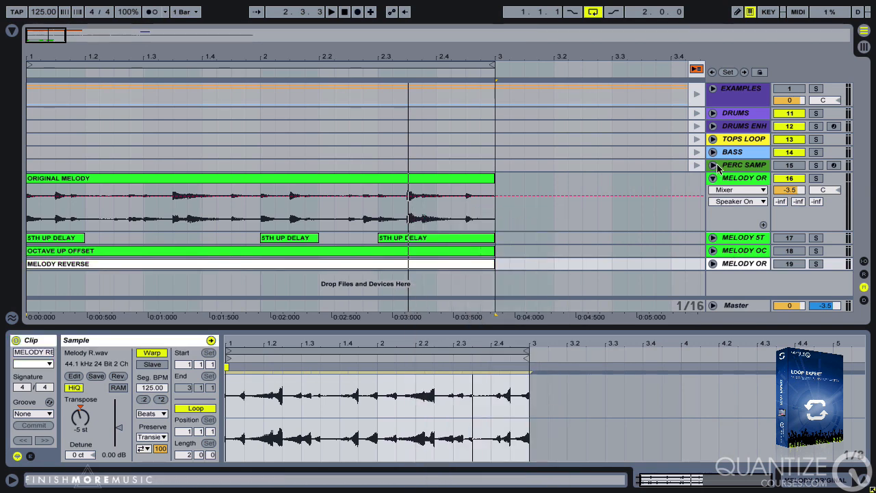
- Duplicate the original melody track 16 and place the copy directly above the reversed melody track
{"action": "left_click", "coordinate": [727, 180]}
{"action": "left_click", "coordinate": [732, 265]}
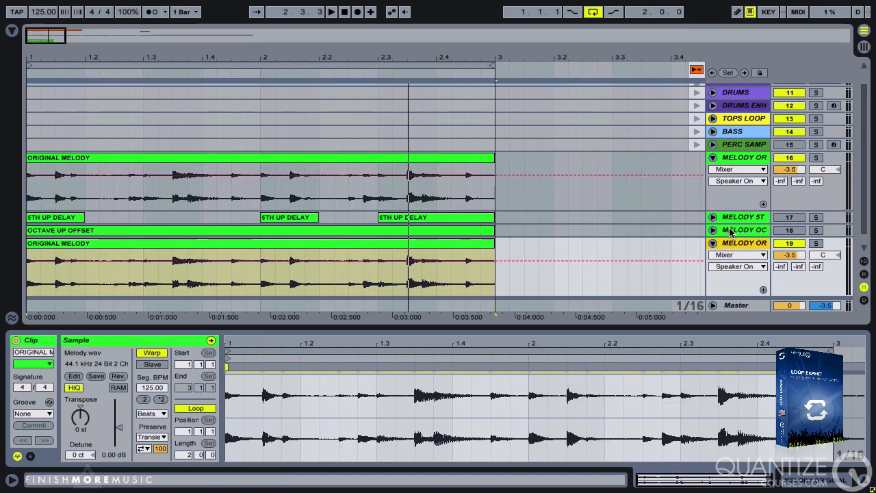
- Transpose the copied ORIGINAL MELODY clip to -5 st and double its segment BPM to 250.00
{"action": "left_click", "coordinate": [328, 253]}
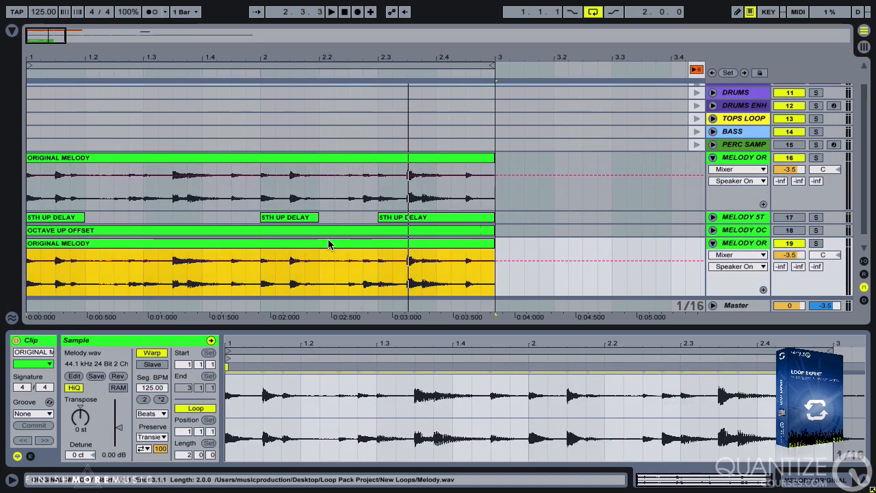
{"action": "left_click", "coordinate": [75, 431]}
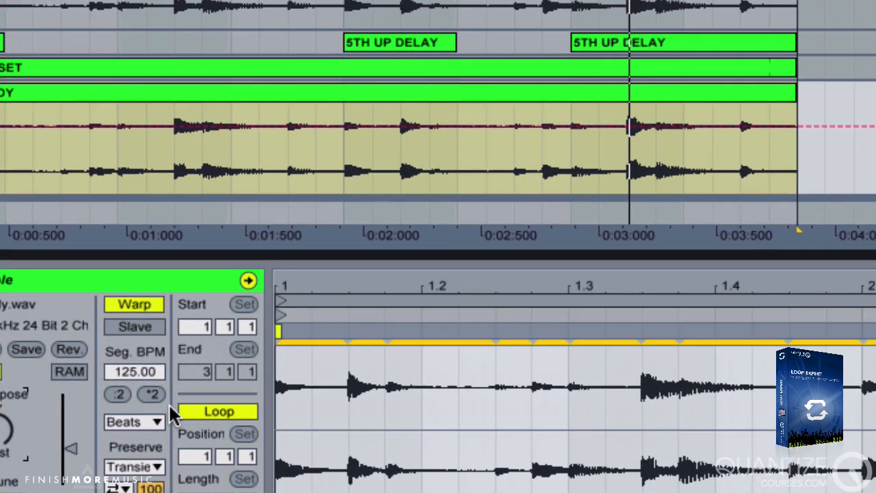
{"action": "left_click", "coordinate": [160, 400]}
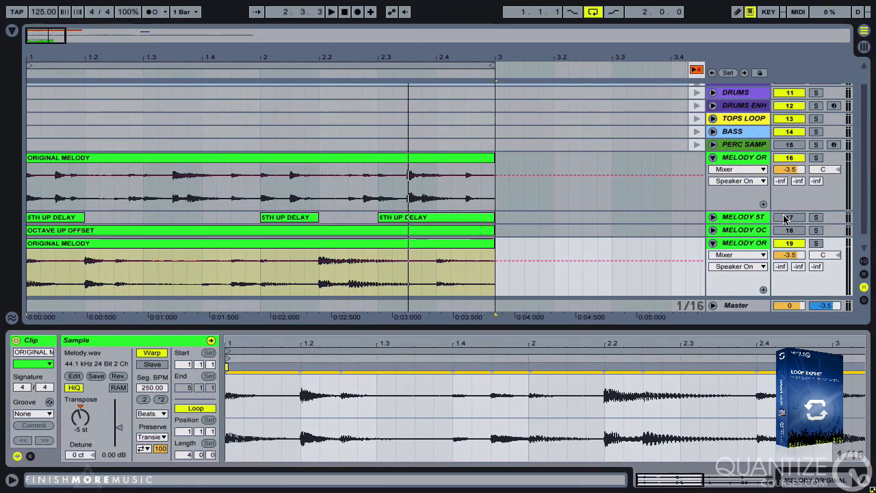
- Solo the half-speed melody copy on track 19 and play the loop to audition it
{"action": "left_click", "coordinate": [814, 244]}
{"action": "key", "text": "space"}
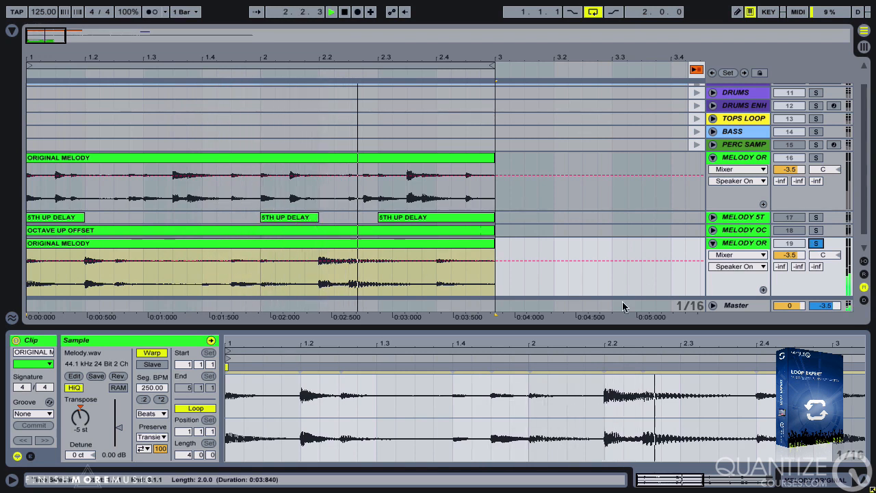
{"action": "key", "text": "space"}
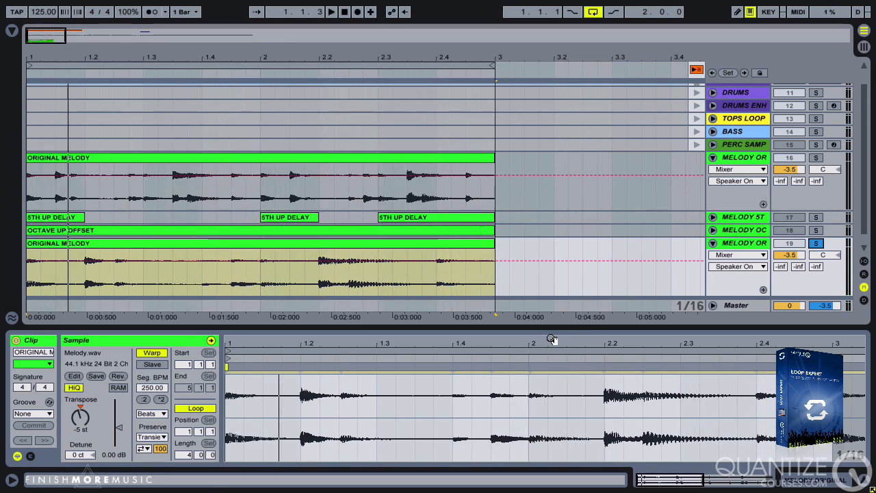
{"action": "key", "text": "space"}
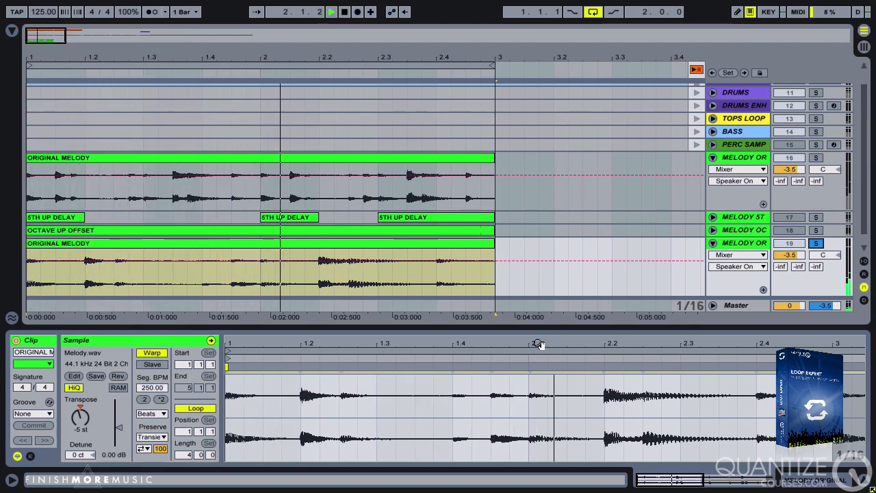
{"action": "key", "text": "space"}
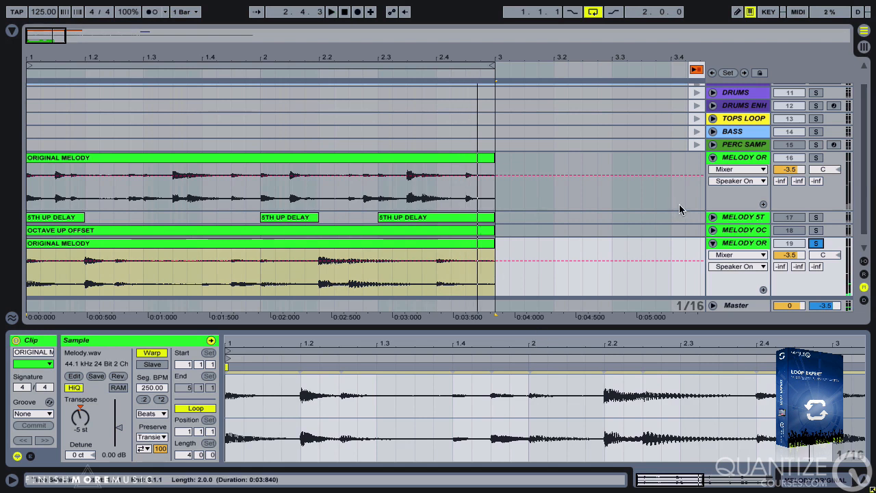
- Play tracks 16 and 19 soloed together, lower track 19's volume to -7.2 and fold track 19
{"action": "key", "text": "space"}
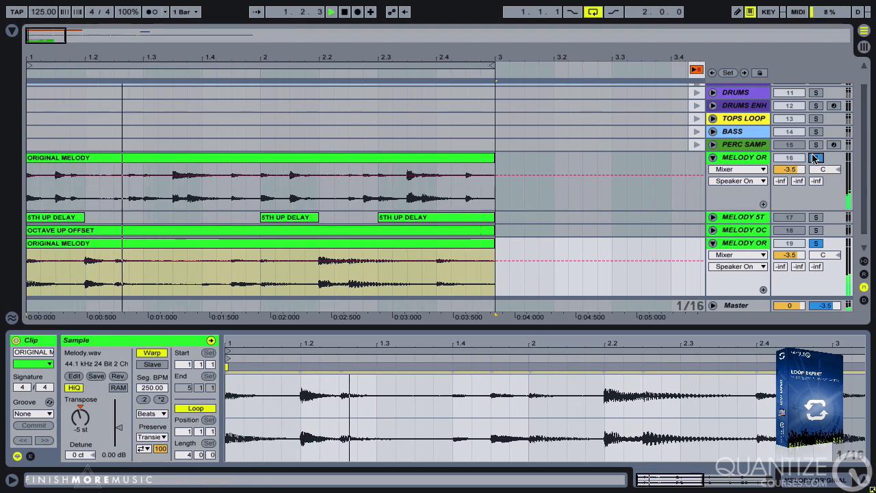
{"action": "left_click_drag", "start_coordinate": [798, 254], "coordinate": [797, 277]}
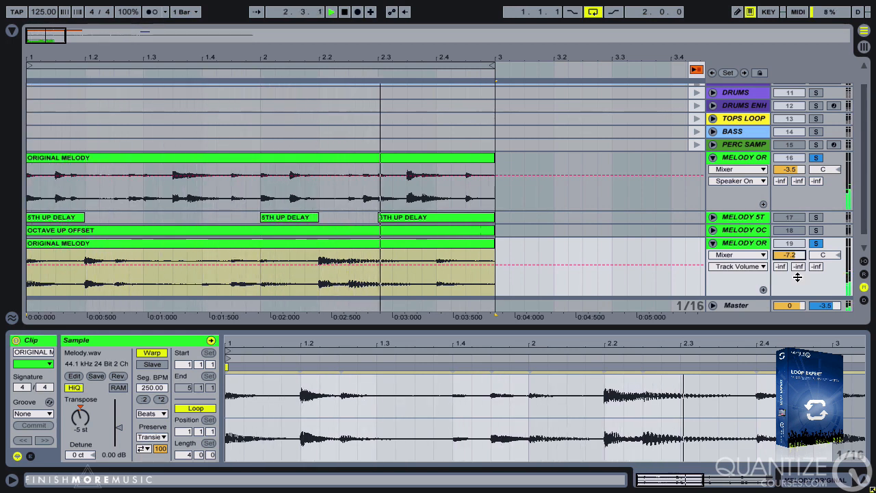
{"action": "scroll", "coordinate": [554, 207], "scroll_direction": "down", "scroll_amount": 2}
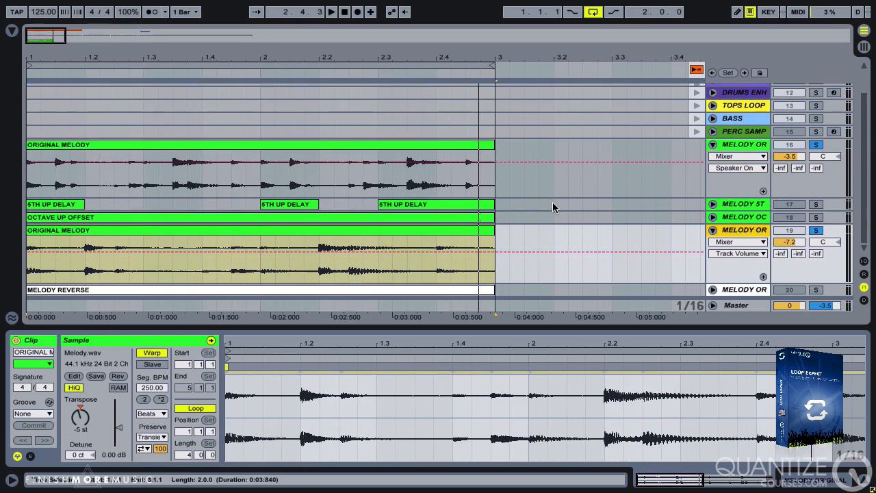
{"action": "left_click", "coordinate": [713, 231]}
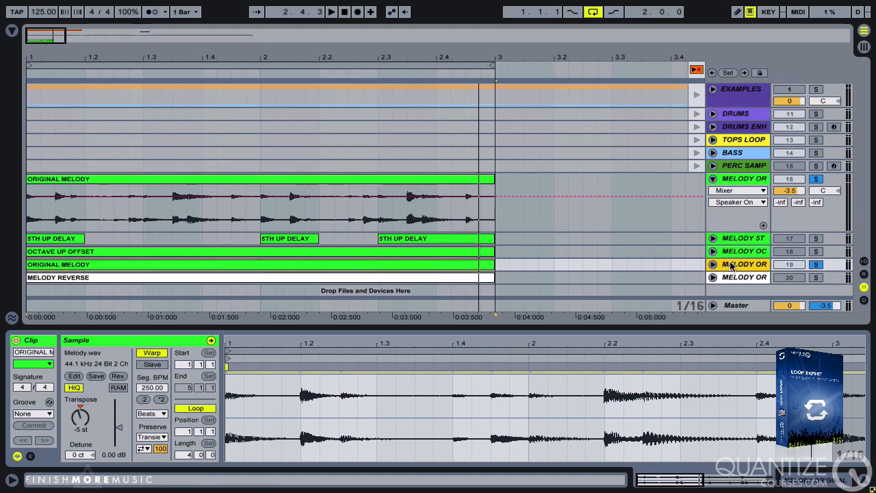
- Duplicate the original melody track 16 again and place the new copy directly below the octave-up melody track
{"action": "left_click", "coordinate": [727, 179]}
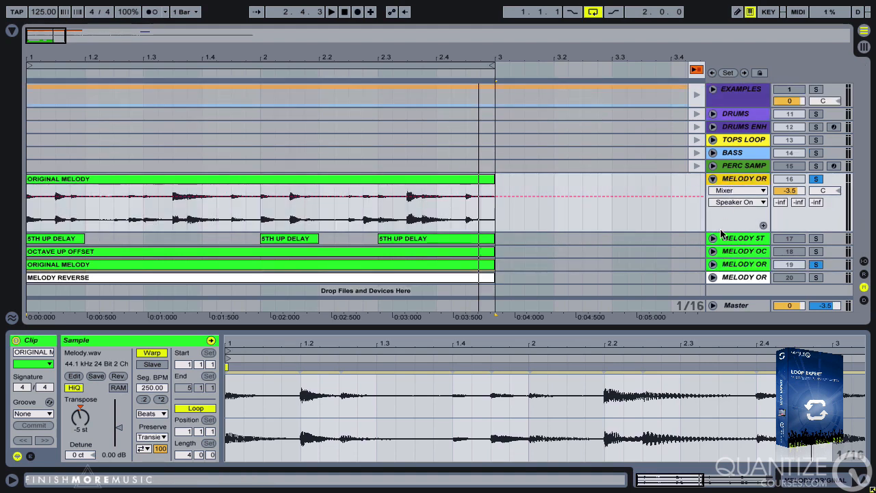
{"action": "left_click", "coordinate": [730, 267]}
{"action": "key", "text": "super+z"}
{"action": "key", "text": "super+z"}
{"action": "key", "text": "super+z"}
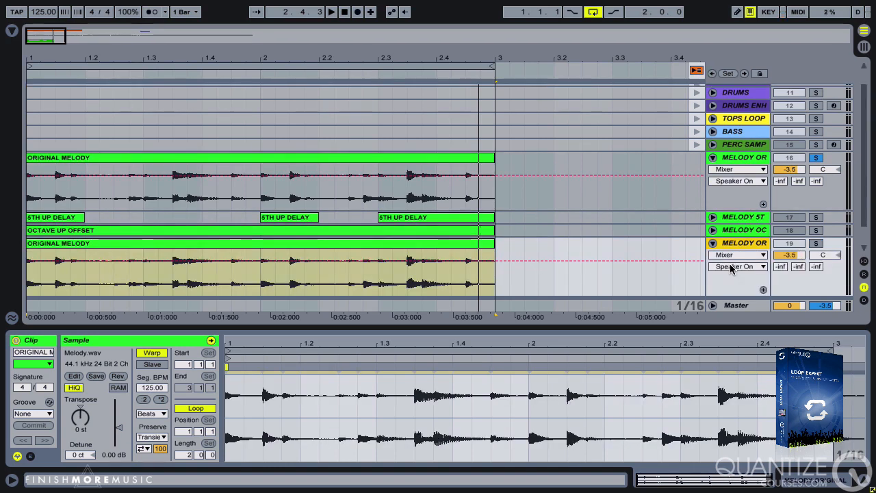
- Turn off track 16's solo and show the audio effects chain of the new melody copy on track 19
{"action": "left_click", "coordinate": [814, 158]}
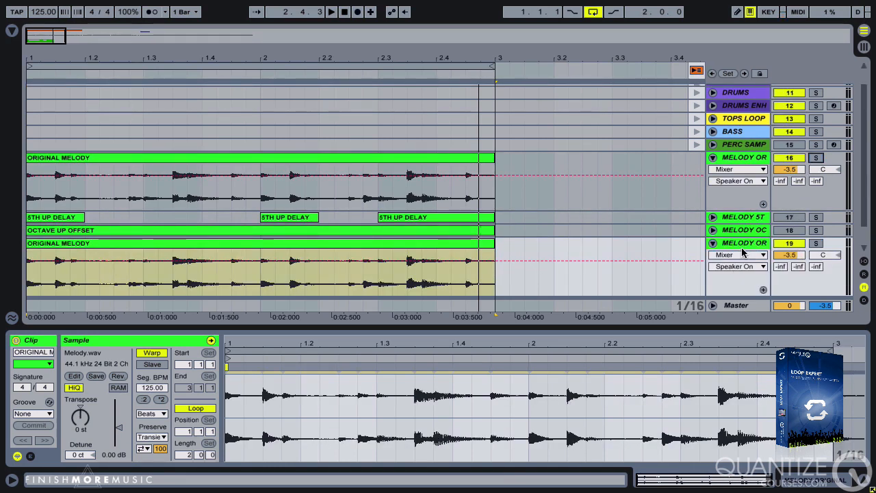
{"action": "left_click", "coordinate": [744, 245]}
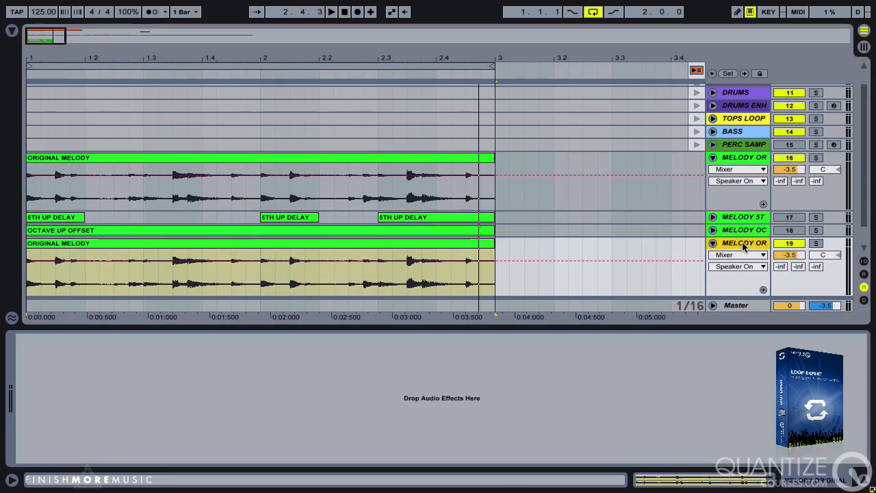
- Solo the new melody copy on track 19, halve its clip's segment BPM to 62.50 and play the loop
{"action": "left_click", "coordinate": [813, 244]}
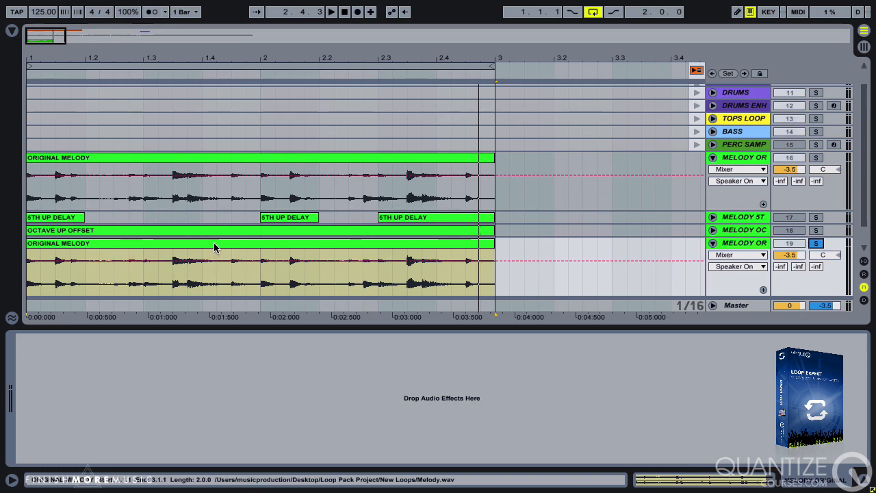
{"action": "left_click", "coordinate": [215, 249]}
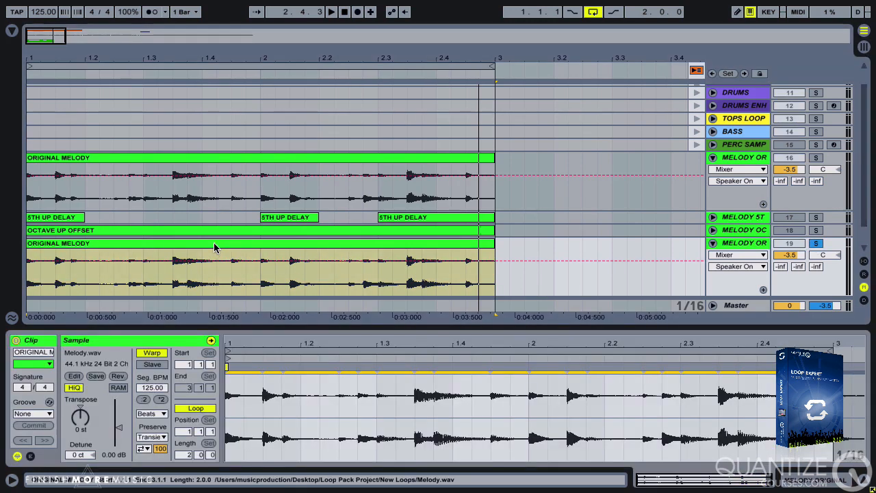
{"action": "left_click", "coordinate": [141, 400]}
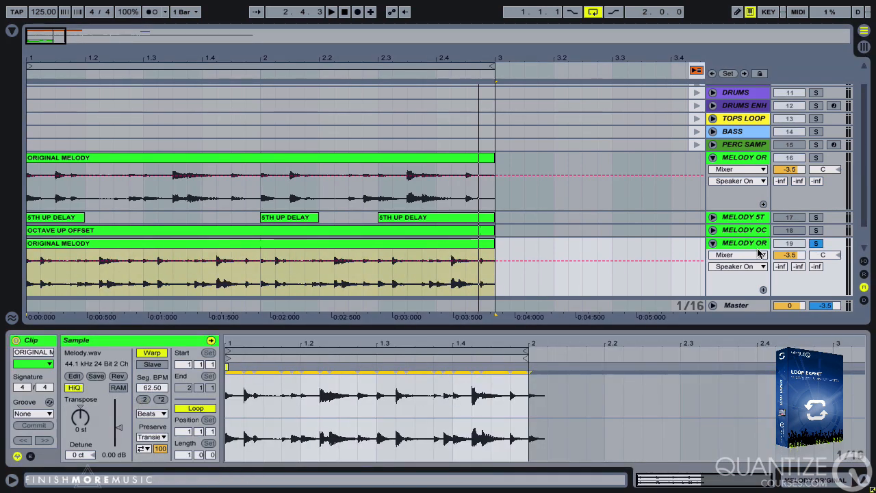
{"action": "key", "text": "space"}
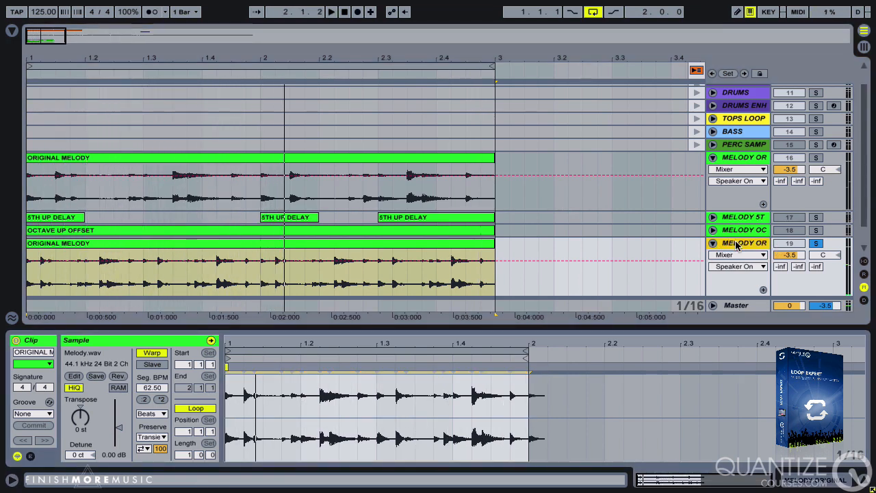
- Add a Ping Pong Delay to track 19 with 43% Feedback, 64% Dry/Wet and its filter at 1.62 kHz, width 4.11
{"action": "key", "text": "ctrl+f"}
{"action": "type", "text": "PING"}
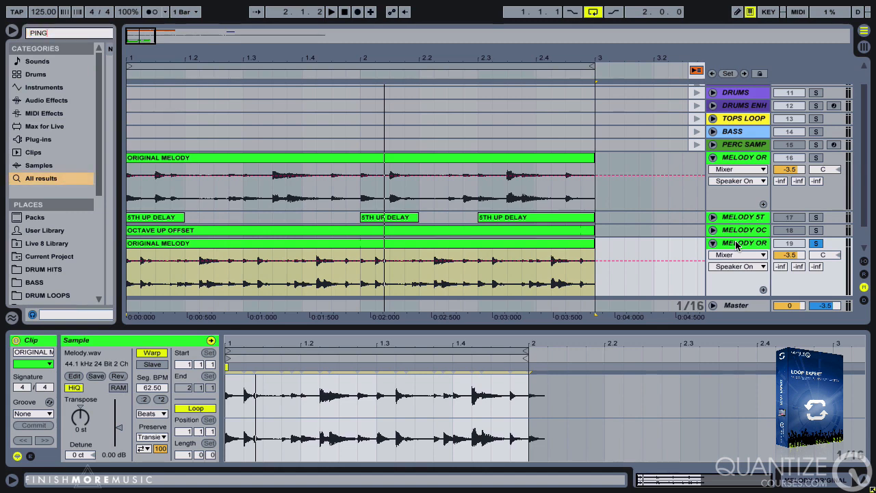
{"action": "key", "text": "Return"}
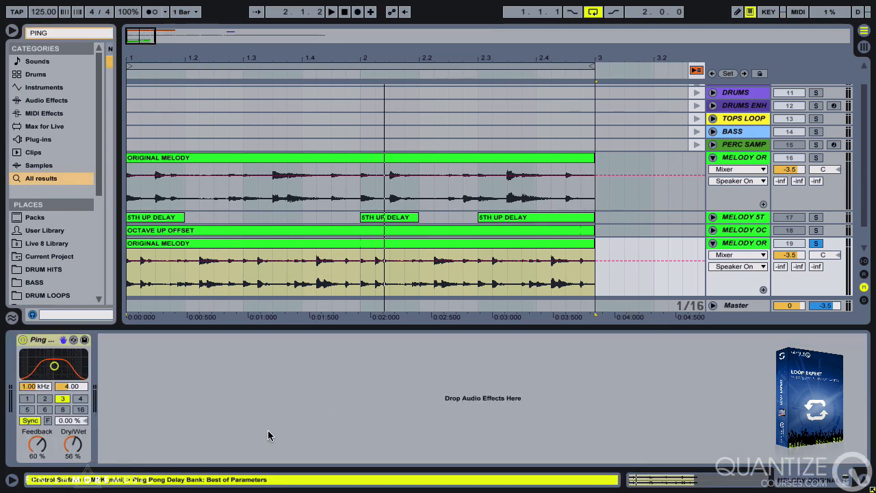
{"action": "left_click", "coordinate": [32, 455]}
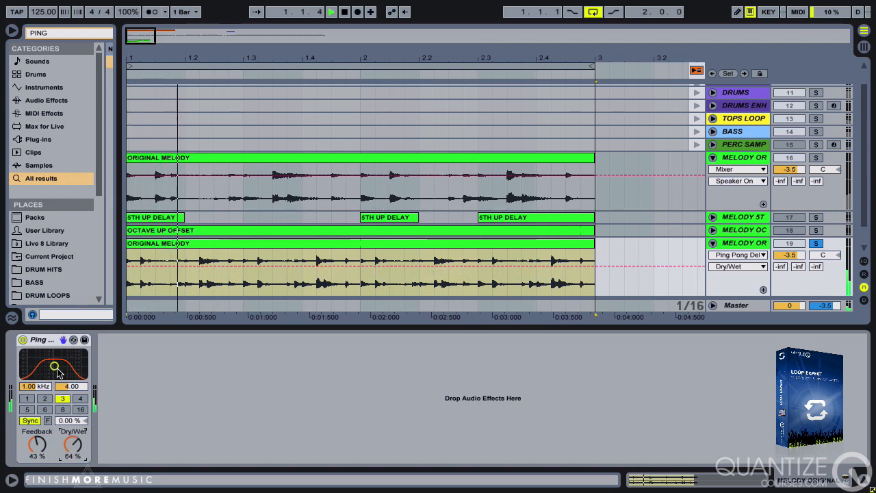
{"action": "left_click_drag", "start_coordinate": [54, 366], "coordinate": [61, 370]}
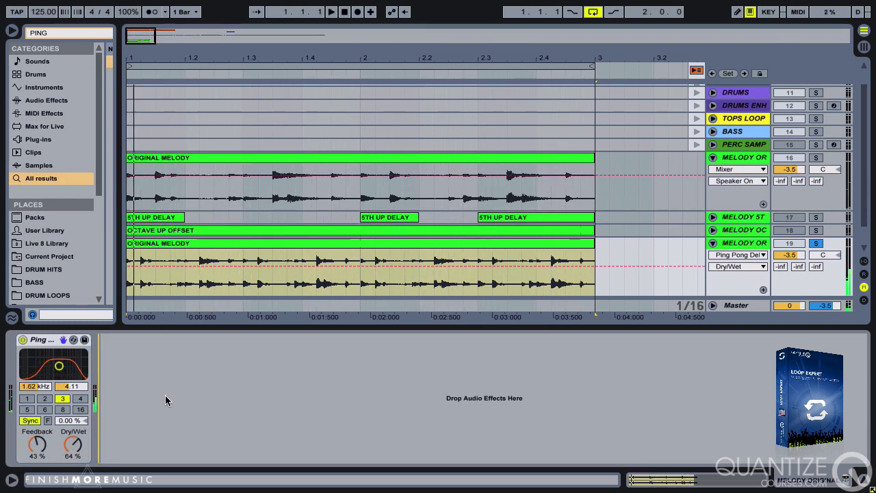
- Add a Reverb after the Ping Pong Delay with Dry/Wet at 81% and a Decay Time of 14.1 s
{"action": "key", "text": "ctrl+f"}
{"action": "type", "text": "R"}
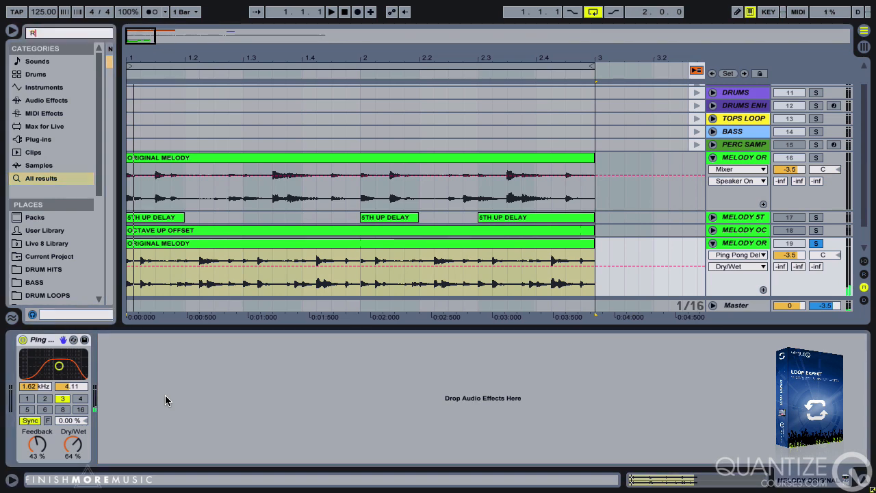
{"action": "type", "text": "EV"}
{"action": "key", "text": "Return"}
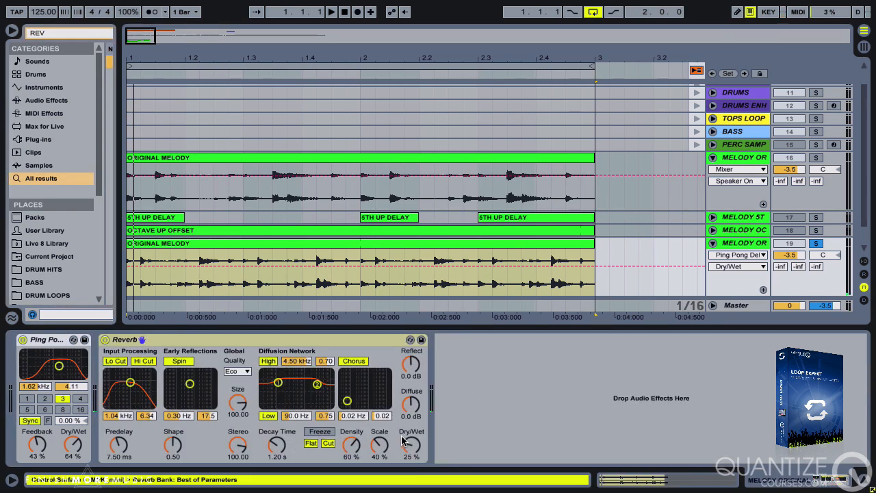
{"action": "left_click_drag", "start_coordinate": [403, 440], "coordinate": [417, 424]}
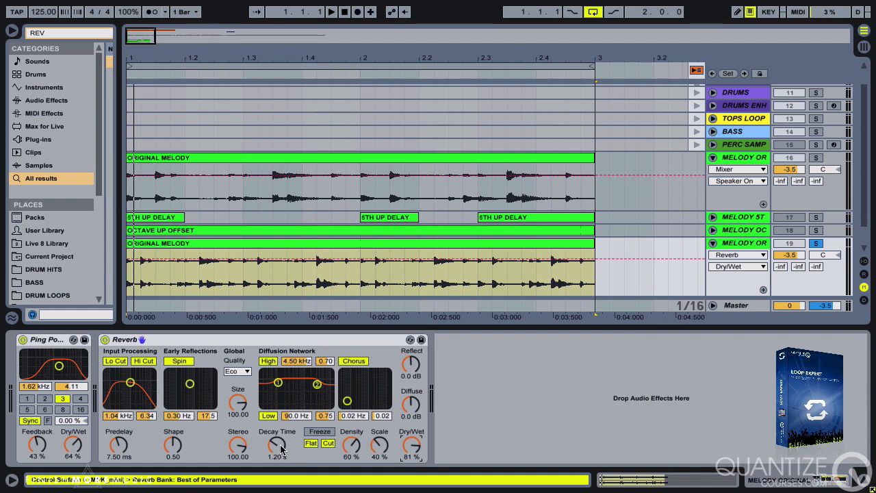
{"action": "left_click_drag", "start_coordinate": [277, 444], "coordinate": [286, 419]}
- Play the soloed loop, lower track 19's volume to -9.1 and stop playback
{"action": "key", "text": "space"}
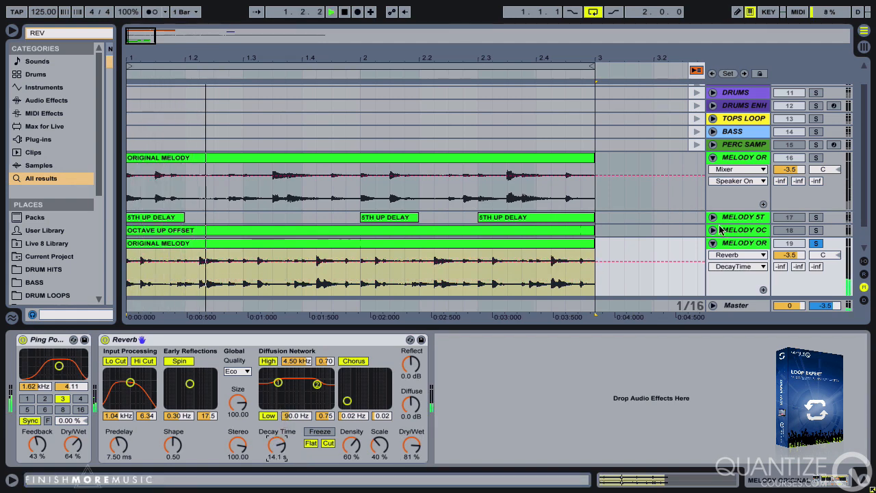
{"action": "left_click", "coordinate": [792, 257]}
{"action": "left_click_drag", "start_coordinate": [791, 295], "coordinate": [791, 298]}
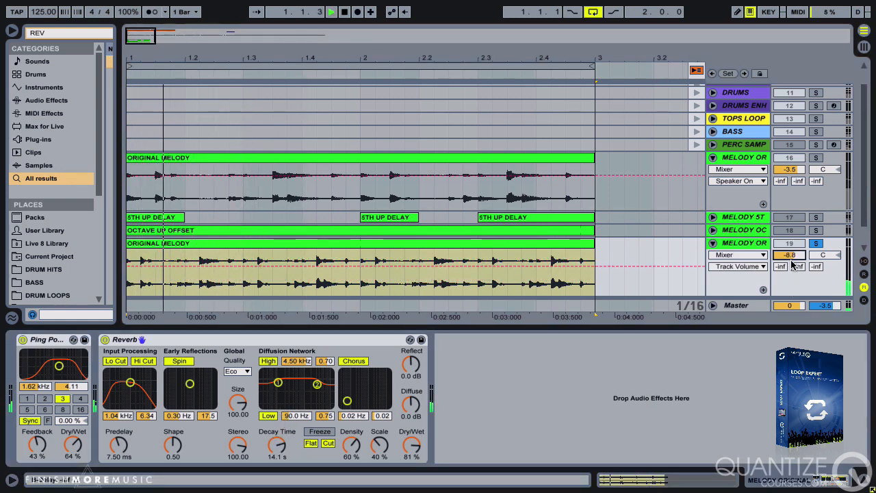
{"action": "left_click", "coordinate": [541, 415]}
{"action": "key", "text": "space"}
- Add Resonators after the Reverb, with resonator II's Pitch at +7 st and Dry/Wet at 71%
{"action": "key", "text": "ctrl+f"}
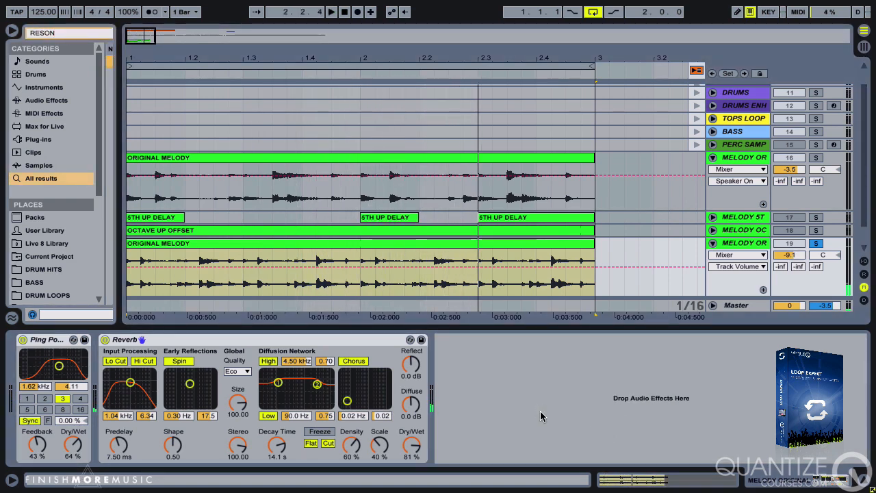
{"action": "key", "text": "Return"}
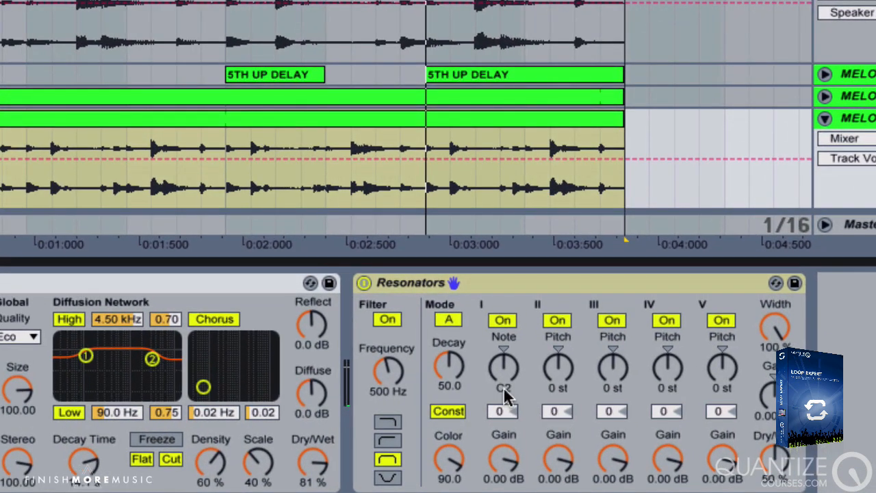
{"action": "left_click", "coordinate": [556, 389]}
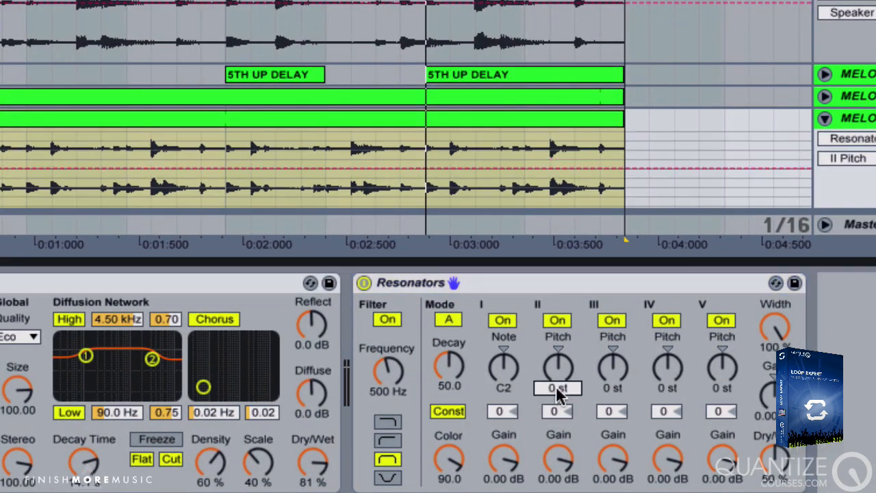
{"action": "key", "text": "Up"}
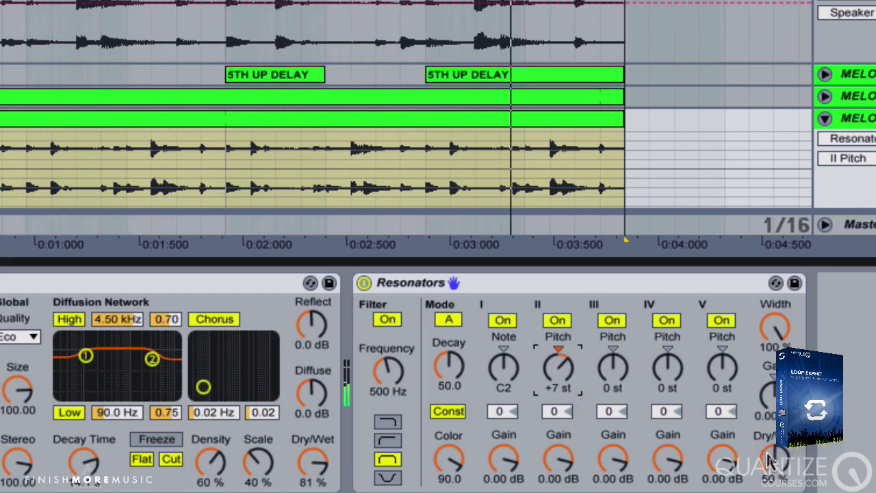
{"action": "left_click", "coordinate": [772, 430]}
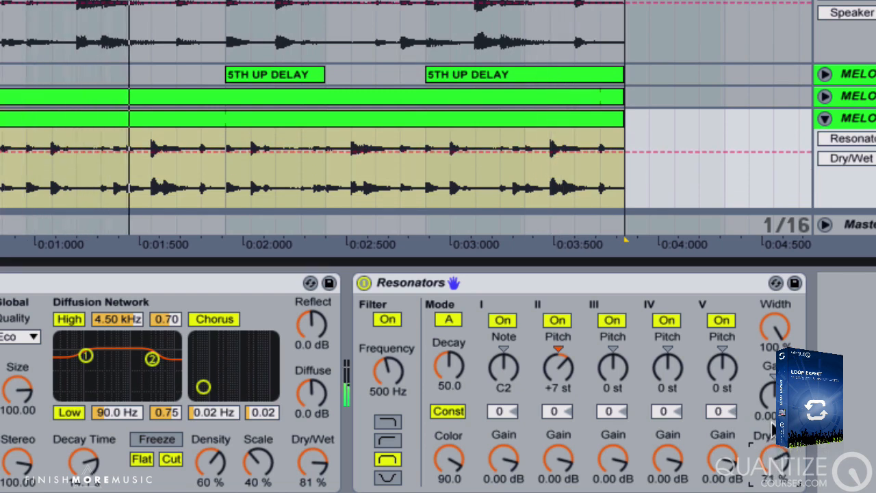
- Set the Pitch of resonator III to +24 st and of resonator IV to +12 st
{"action": "left_click", "coordinate": [614, 394]}
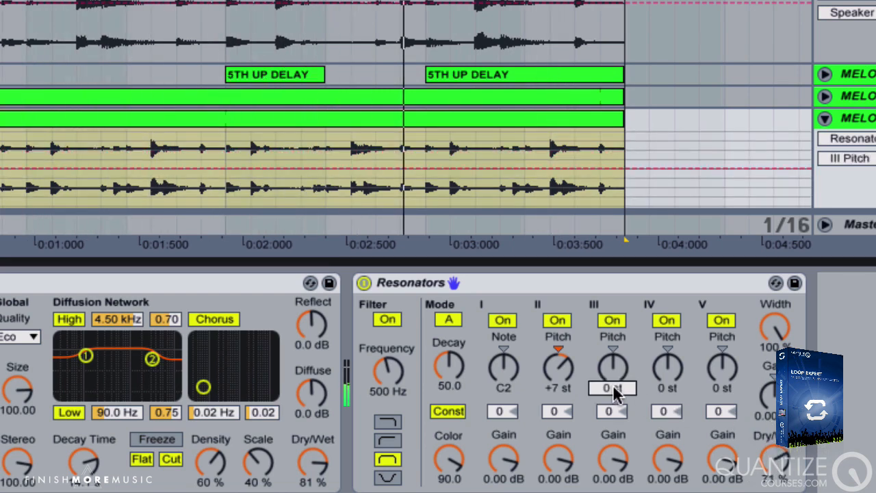
{"action": "type", "text": "24"}
{"action": "key", "text": "Return"}
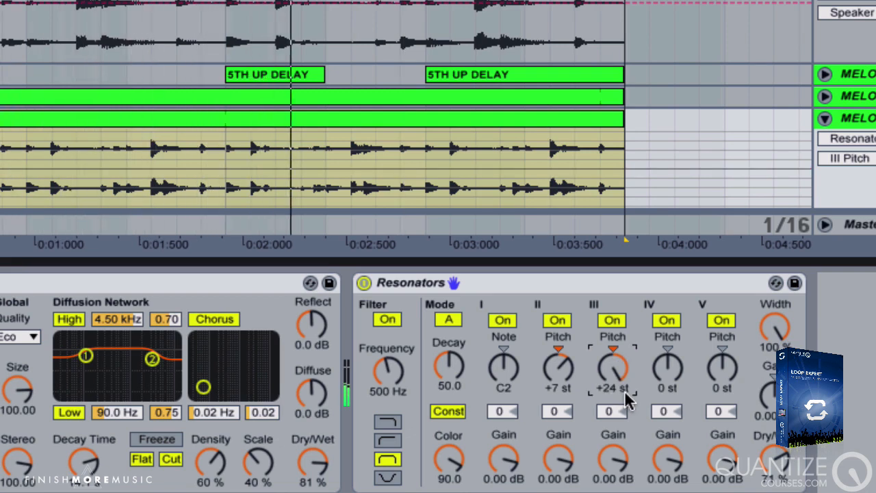
{"action": "left_click", "coordinate": [667, 394]}
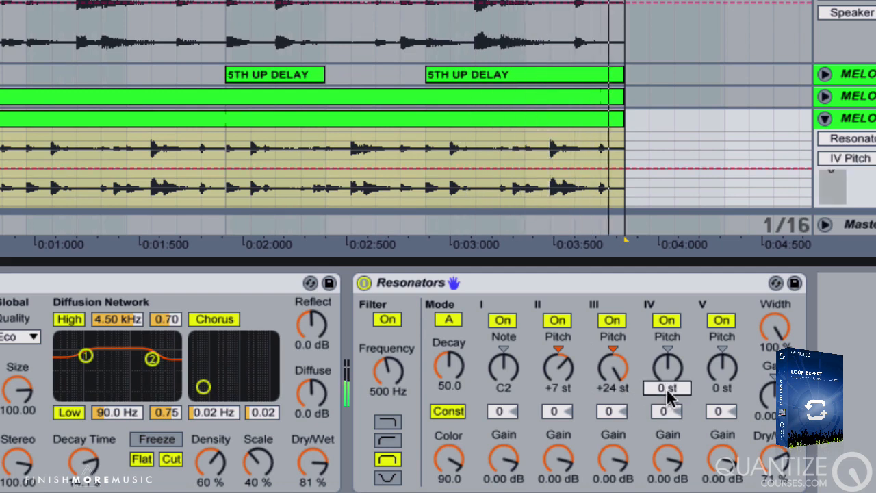
{"action": "type", "text": "12"}
{"action": "key", "text": "Return"}
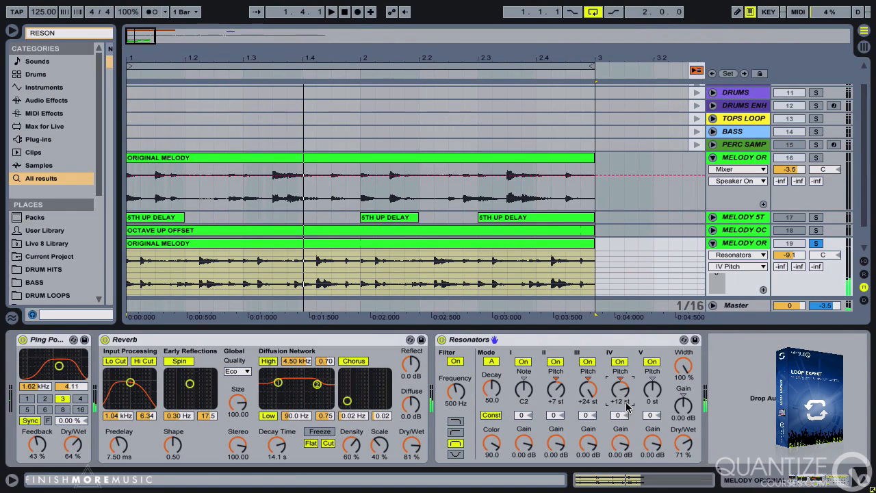
- Add an Overdrive after Resonators with Drive at 23% and Tone at 29%, and lower track 19's volume to -11.3 during playback
{"action": "key", "text": "ctrl+f"}
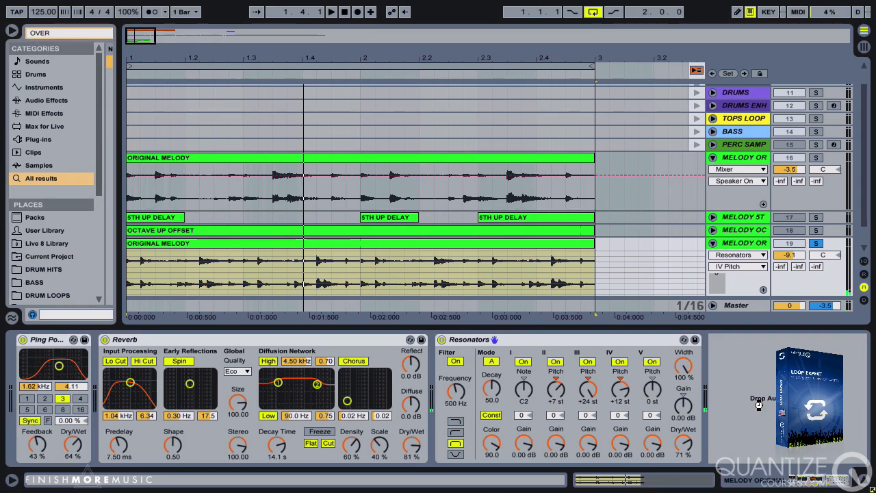
{"action": "key", "text": "Return"}
{"action": "left_click_drag", "start_coordinate": [728, 420], "coordinate": [731, 438]}
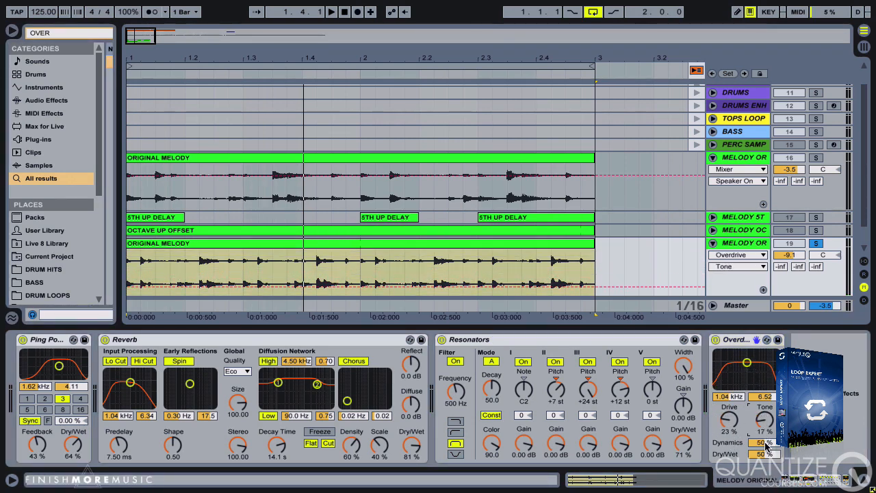
{"action": "key", "text": "space"}
{"action": "left_click_drag", "start_coordinate": [765, 423], "coordinate": [765, 409]}
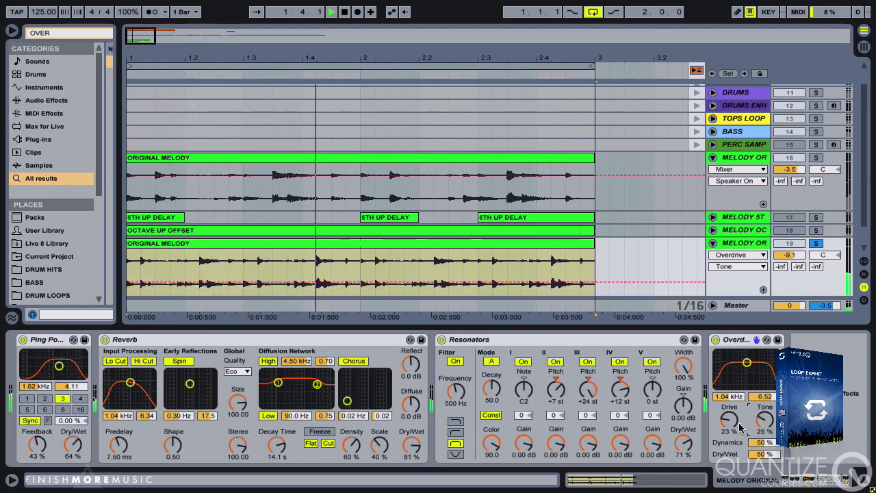
{"action": "left_click_drag", "start_coordinate": [788, 255], "coordinate": [781, 270]}
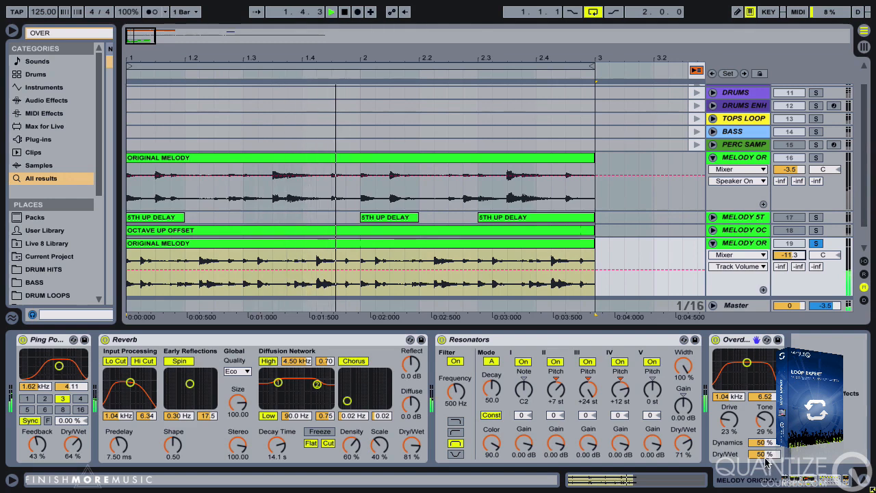
- Set the Overdrive's Dry/Wet, Tone and Drive to 17% each and compare the sound with the Overdrive bypassed and active
{"action": "left_click_drag", "start_coordinate": [765, 460], "coordinate": [767, 487]}
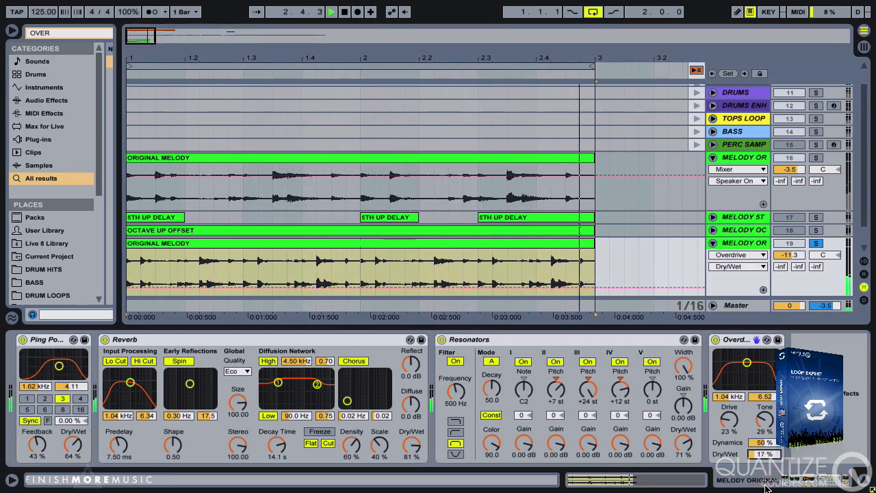
{"action": "left_click", "coordinate": [762, 422]}
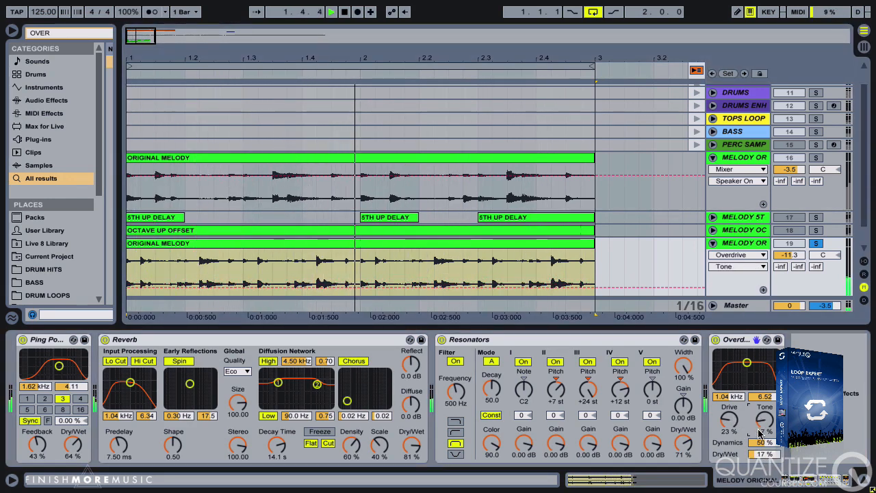
{"action": "left_click_drag", "start_coordinate": [729, 421], "coordinate": [730, 429]}
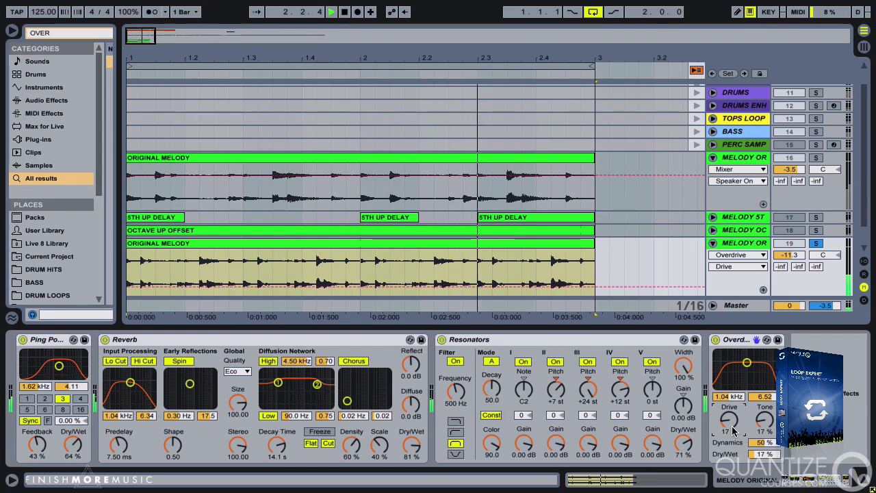
{"action": "left_click", "coordinate": [715, 340]}
{"action": "left_click", "coordinate": [715, 340]}
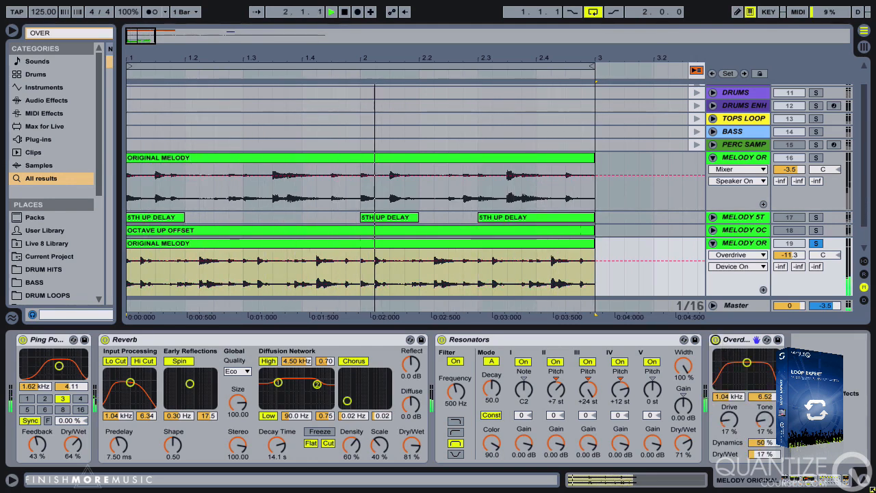
{"action": "key", "text": "ctrl+f"}
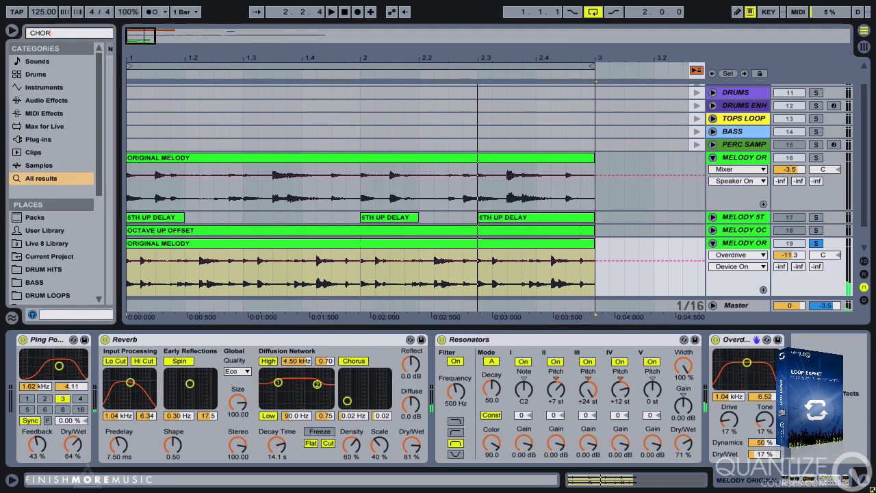
{"action": "key", "text": "Return"}
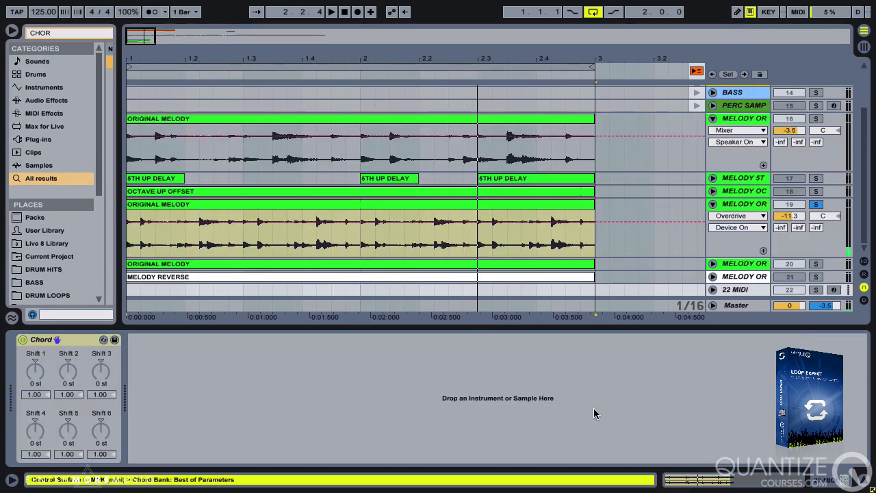
{"action": "key", "text": "Delete"}
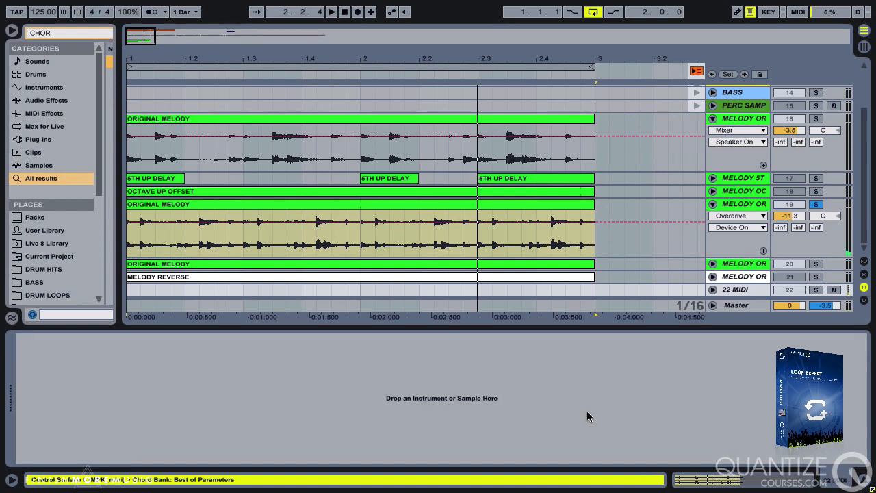
{"action": "left_click", "coordinate": [730, 290]}
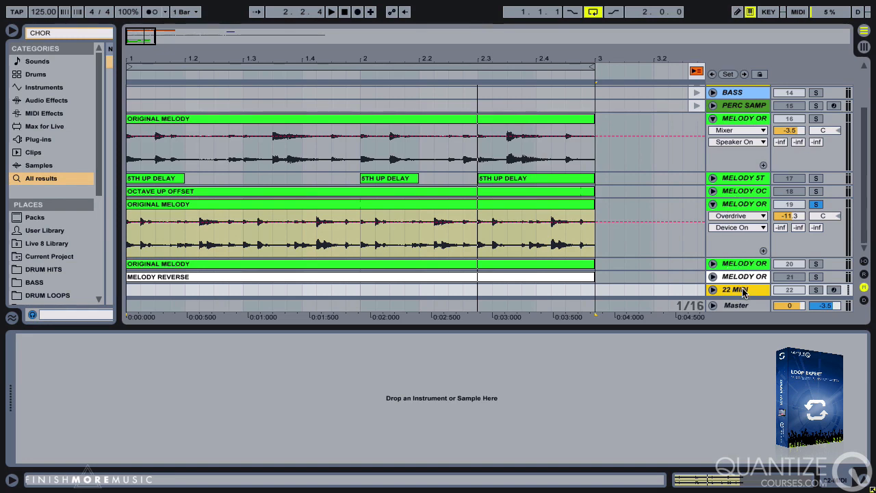
{"action": "key", "text": "Delete"}
{"action": "left_click", "coordinate": [742, 219]}
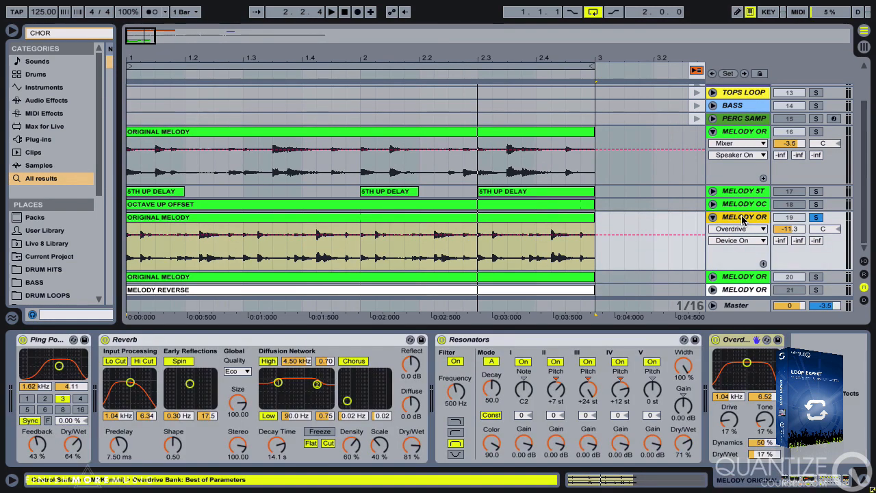
- Audition tracks 19 and 20 in solo, then add a Chorus after the Overdrive on track 19
{"action": "key", "text": "space"}
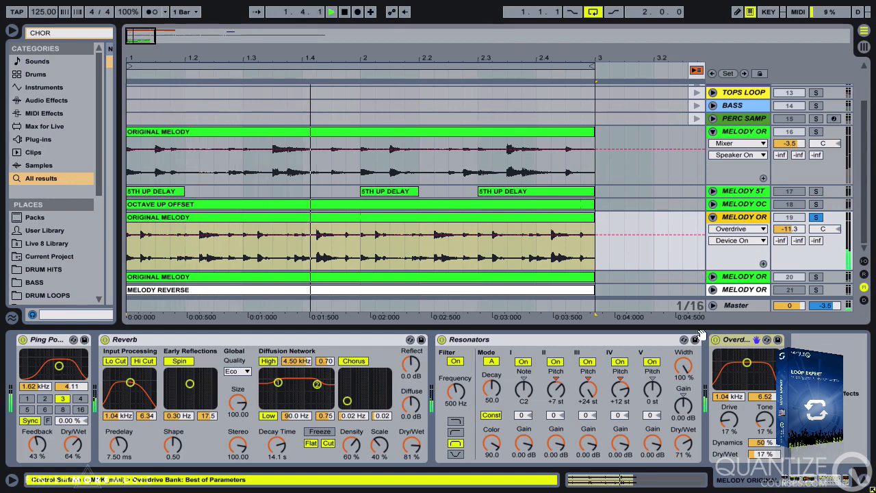
{"action": "left_click", "coordinate": [816, 277]}
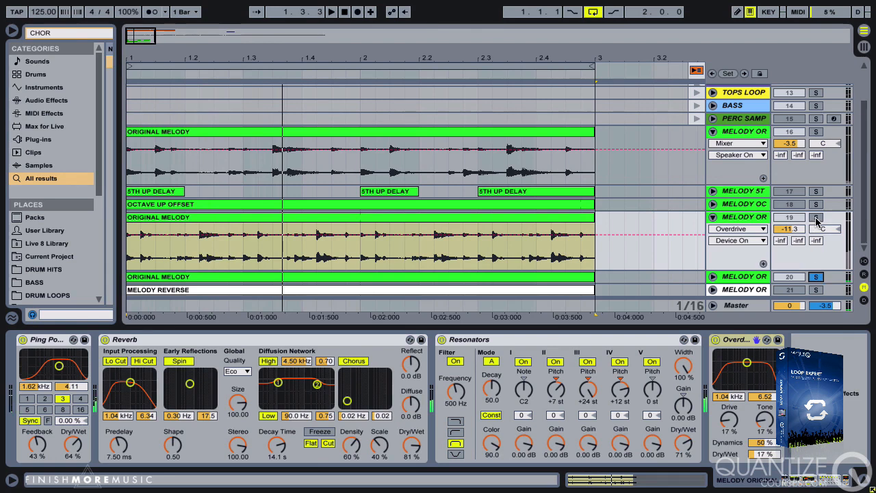
{"action": "left_click", "coordinate": [753, 217]}
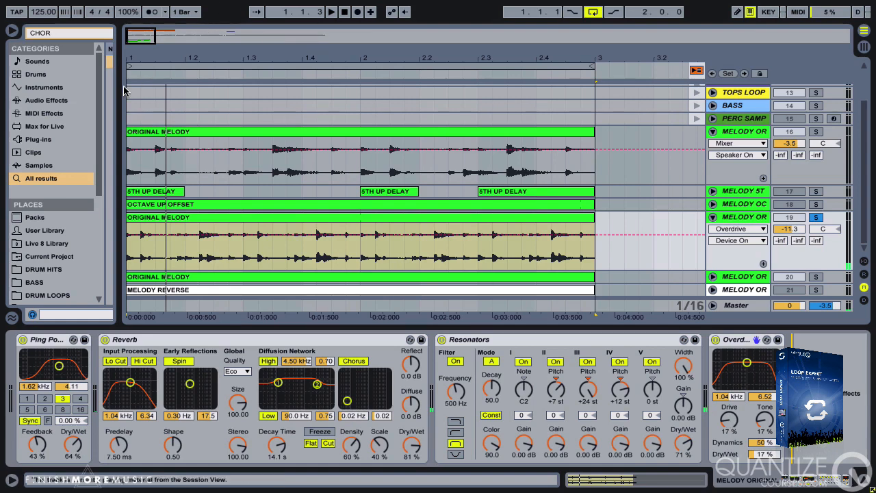
{"action": "left_click_drag", "start_coordinate": [118, 96], "coordinate": [247, 89]}
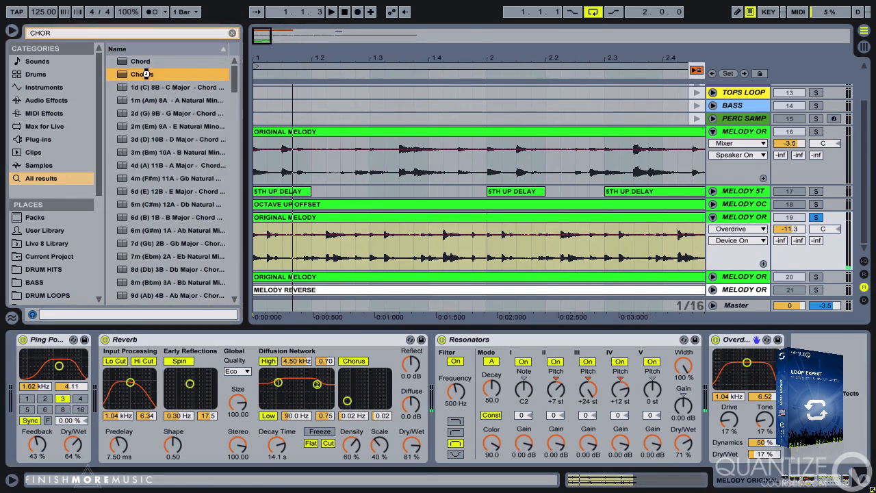
{"action": "double_click", "coordinate": [147, 76]}
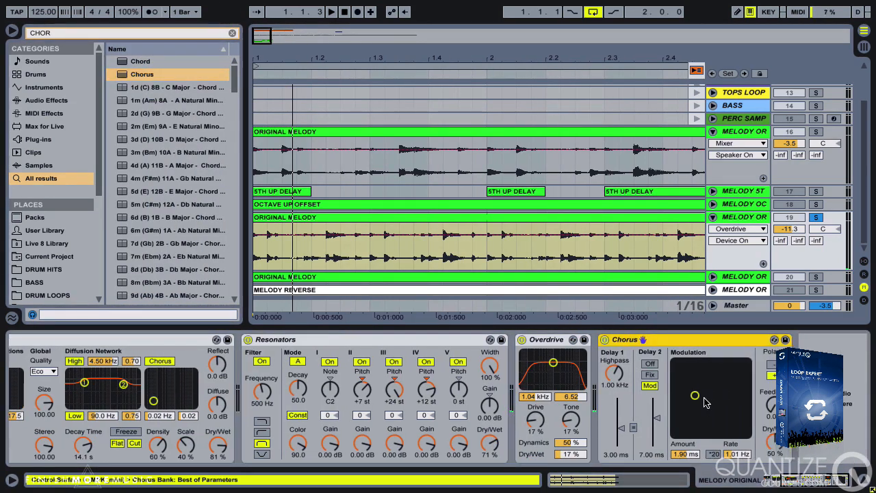
{"action": "key", "text": "ctrl+alt+b"}
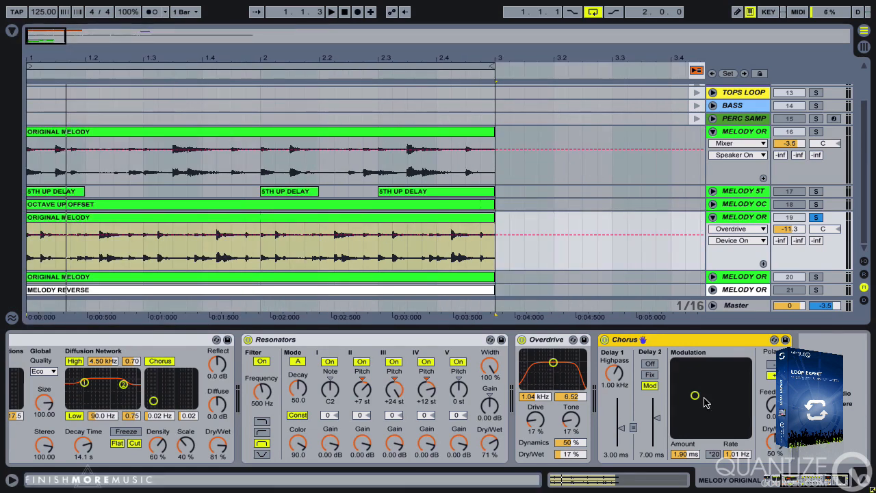
- Set the Chorus to Amount 0.52 ms, Rate 1.89 Hz, Delay 1 Highpass 107 Hz and Dry/Wet 58% during playback
{"action": "key", "text": "space"}
{"action": "left_click_drag", "start_coordinate": [695, 395], "coordinate": [719, 409]}
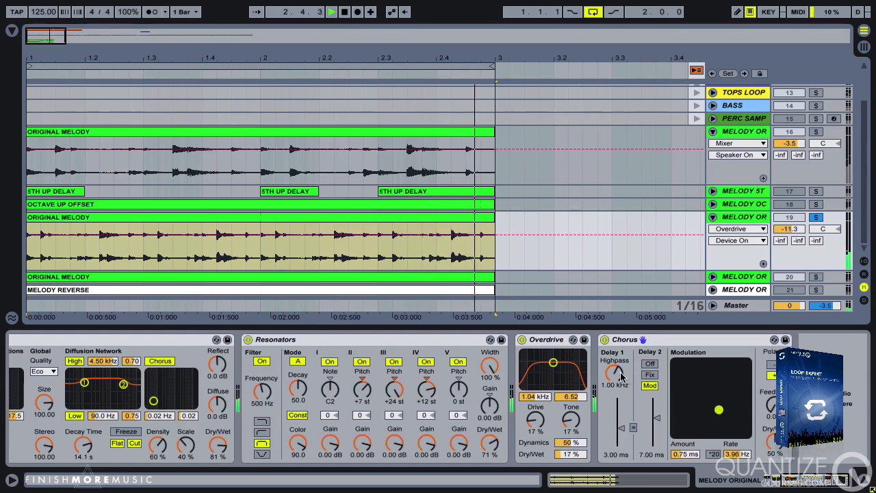
{"action": "left_click_drag", "start_coordinate": [614, 374], "coordinate": [612, 391]}
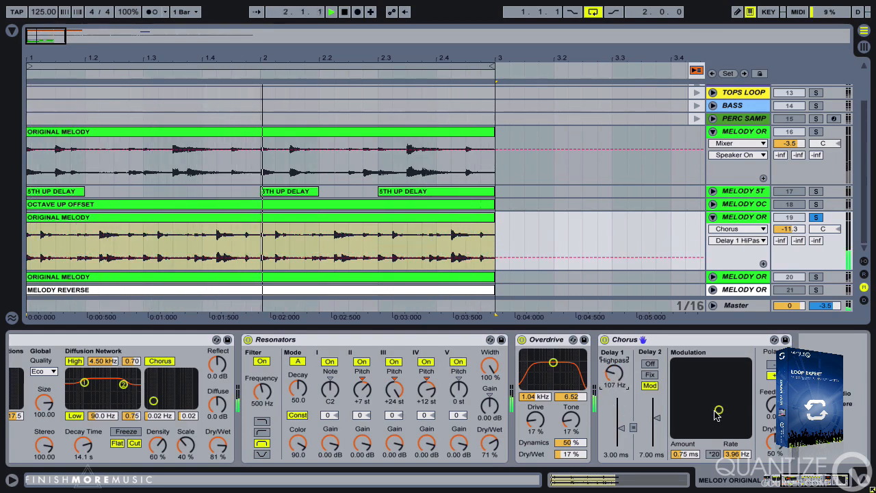
{"action": "left_click_drag", "start_coordinate": [718, 410], "coordinate": [703, 419]}
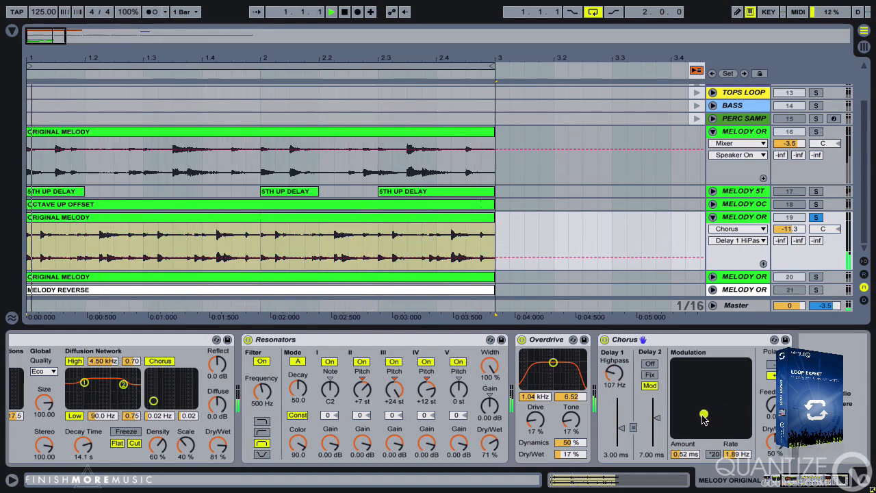
{"action": "left_click_drag", "start_coordinate": [772, 442], "coordinate": [772, 434]}
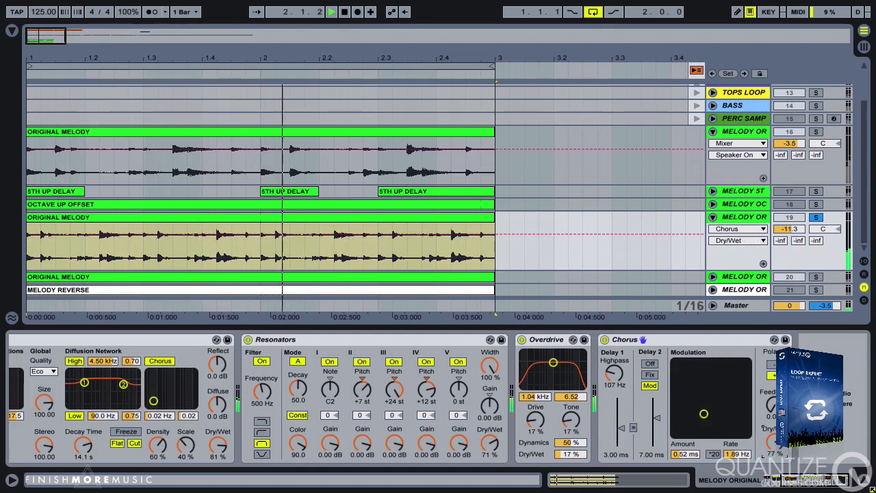
- Compare the sound with the Chorus and the Overdrive each bypassed and active
{"action": "left_click", "coordinate": [606, 340]}
{"action": "left_click", "coordinate": [605, 340]}
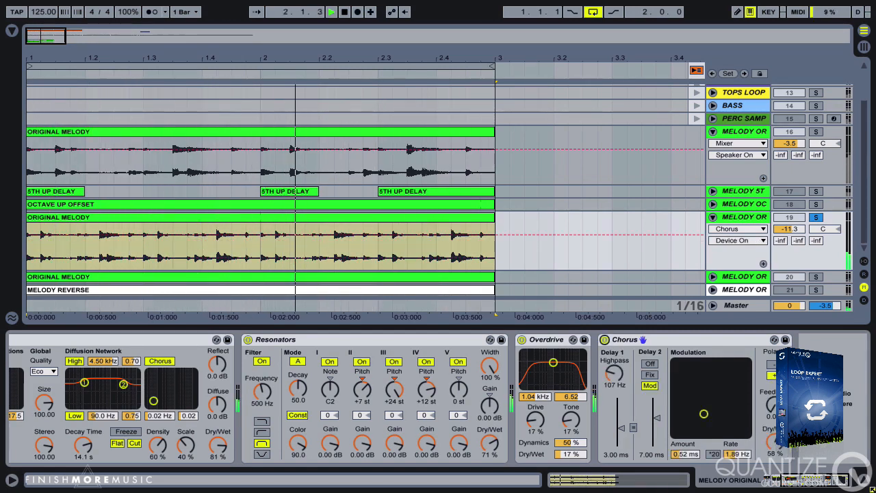
{"action": "left_click", "coordinate": [522, 340]}
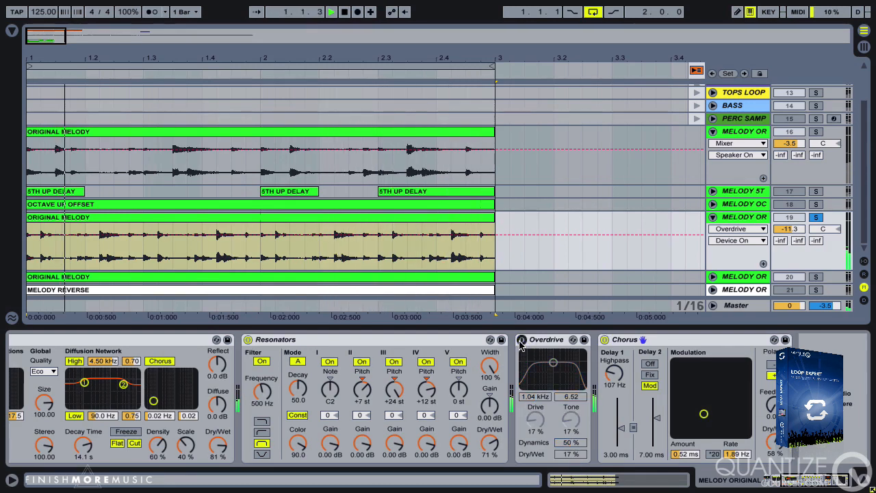
{"action": "left_click", "coordinate": [522, 340]}
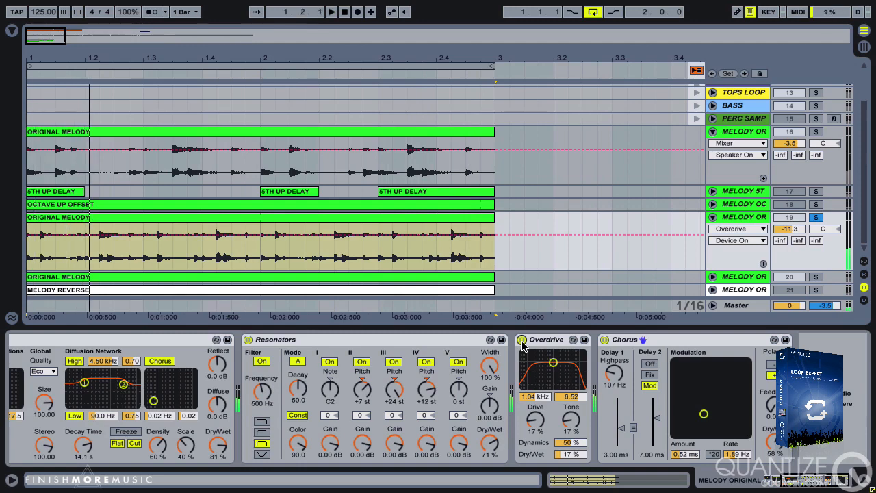
- Unsolo track 19, set its volume to -15.8 within the mix, and mute tracks 16 and 20
{"action": "left_click", "coordinate": [817, 218]}
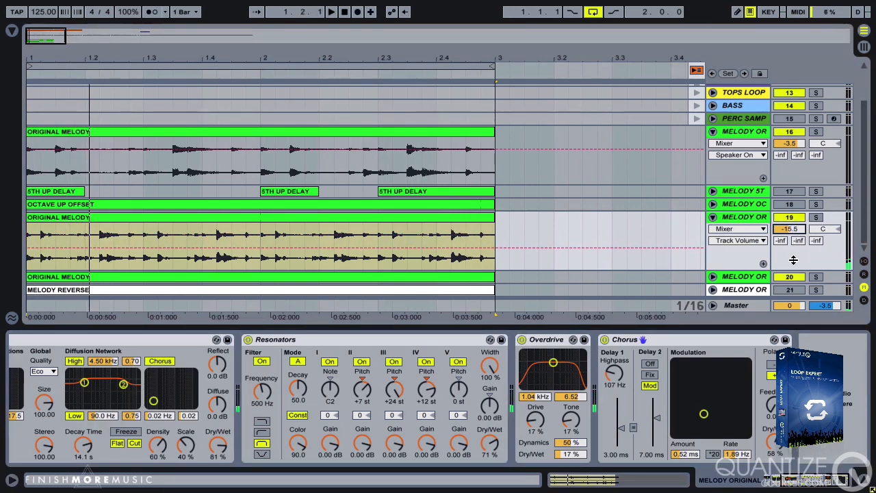
{"action": "key", "text": "space"}
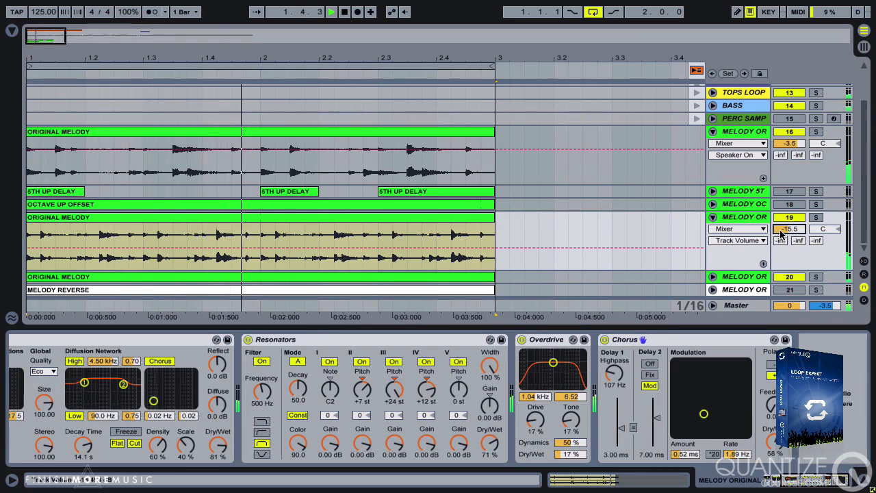
{"action": "left_click", "coordinate": [790, 132]}
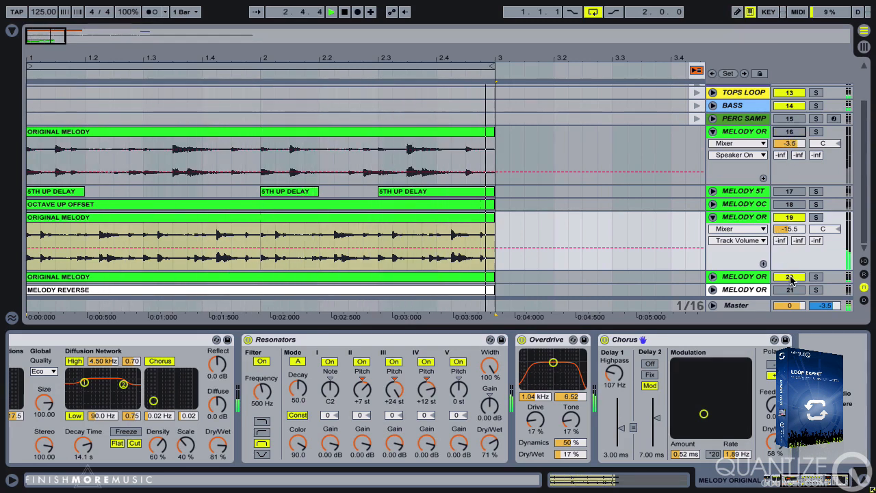
{"action": "left_click", "coordinate": [791, 277]}
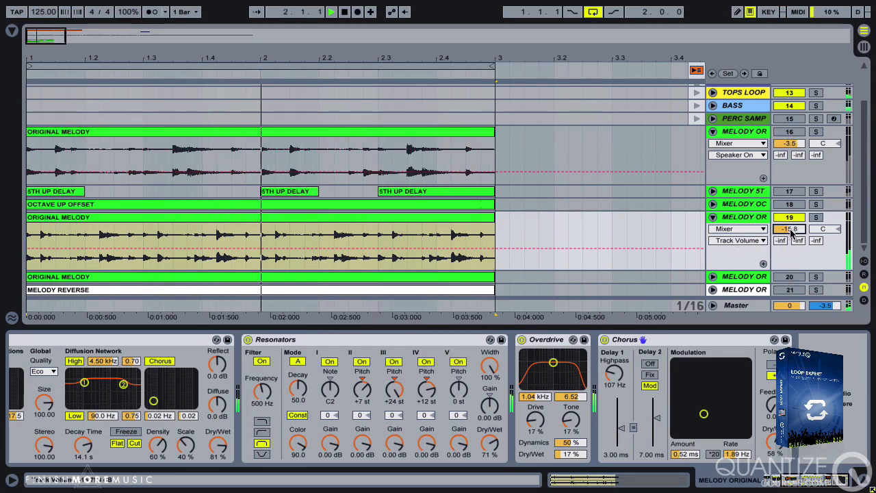
- Turn off resonators III and IV and set track 19's volume to -15.6
{"action": "left_click", "coordinate": [393, 361]}
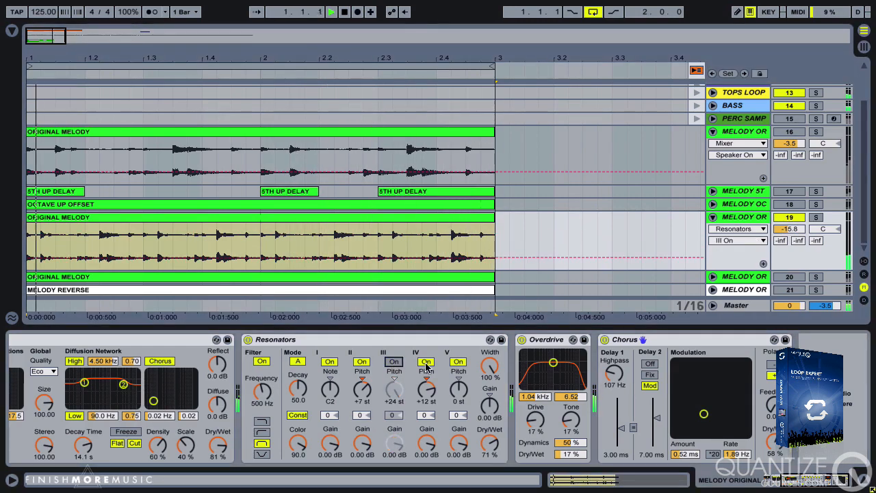
{"action": "left_click", "coordinate": [426, 363]}
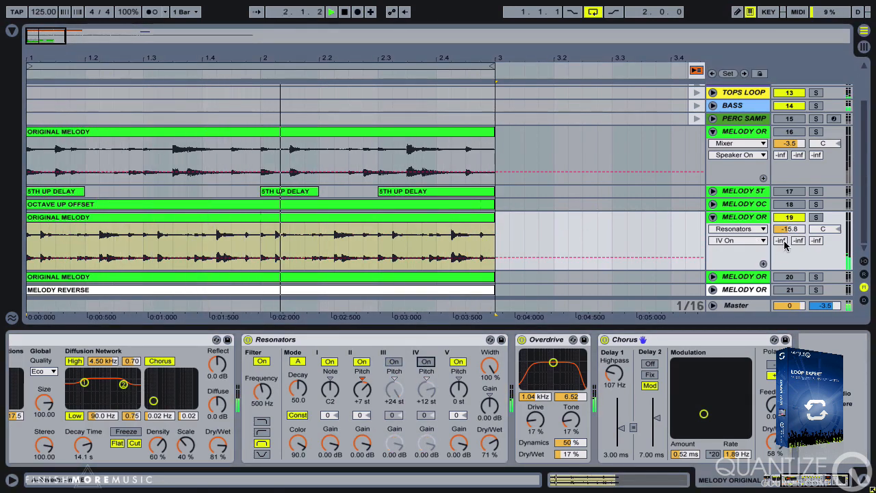
{"action": "left_click_drag", "start_coordinate": [786, 230], "coordinate": [786, 228]}
{"action": "key", "text": "space"}
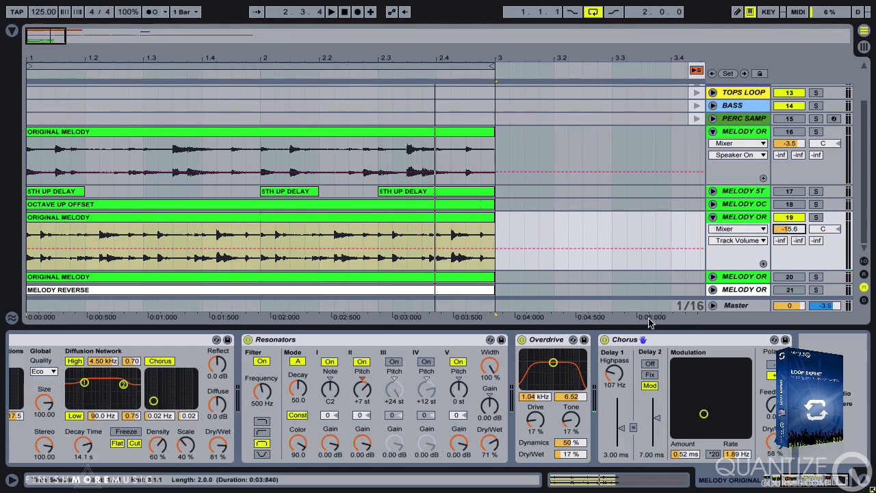
- Unmute track 16 during playback and raise its volume to -2.5
{"action": "key", "text": "space"}
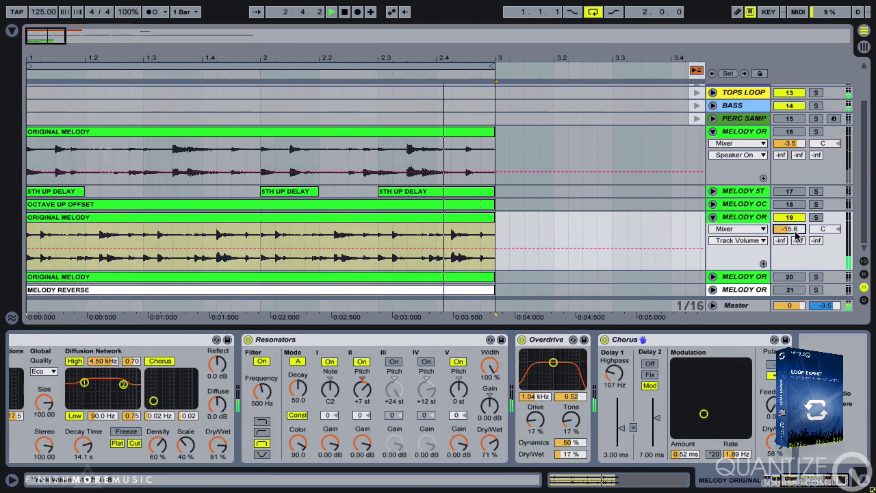
{"action": "left_click", "coordinate": [790, 134]}
{"action": "left_click", "coordinate": [790, 144]}
{"action": "key", "text": "Up"}
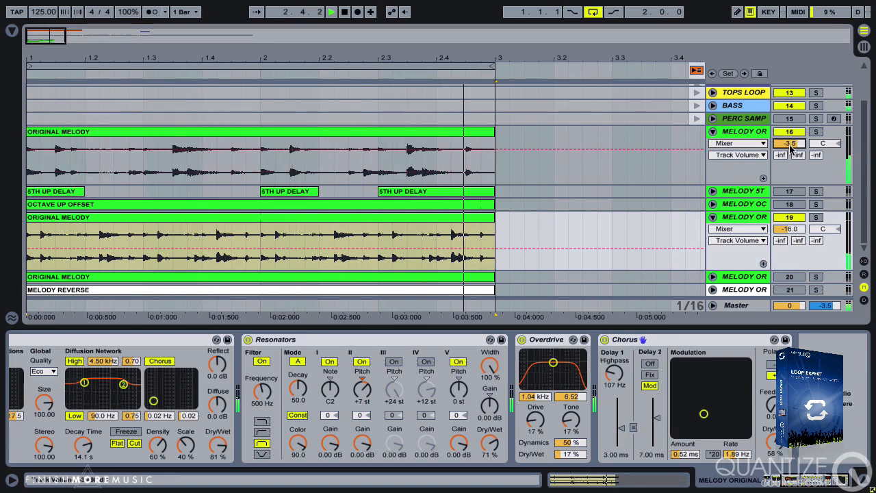
- Lower track 19's volume to -22.0 and activate track 17, the fifth-up melody layer
{"action": "left_click", "coordinate": [787, 231]}
{"action": "key", "text": "Down"}
{"action": "key", "text": "Down"}
{"action": "key", "text": "Down"}
{"action": "key", "text": "Down"}
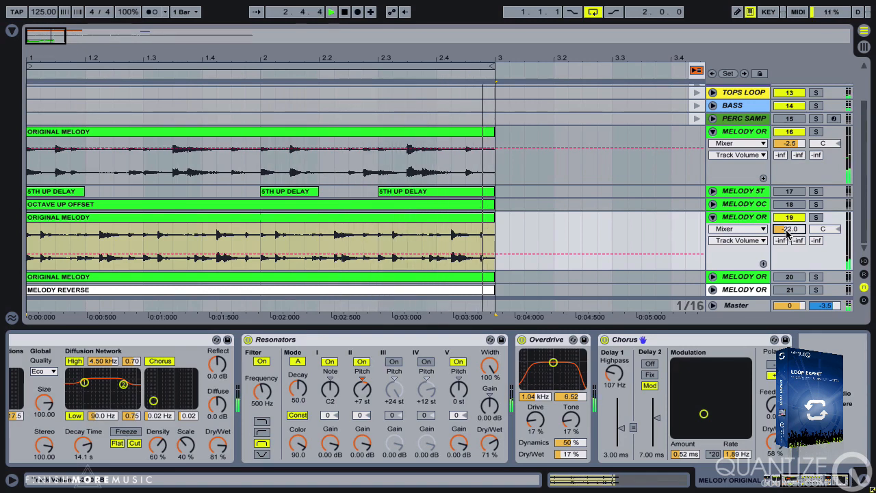
{"action": "key", "text": "Down"}
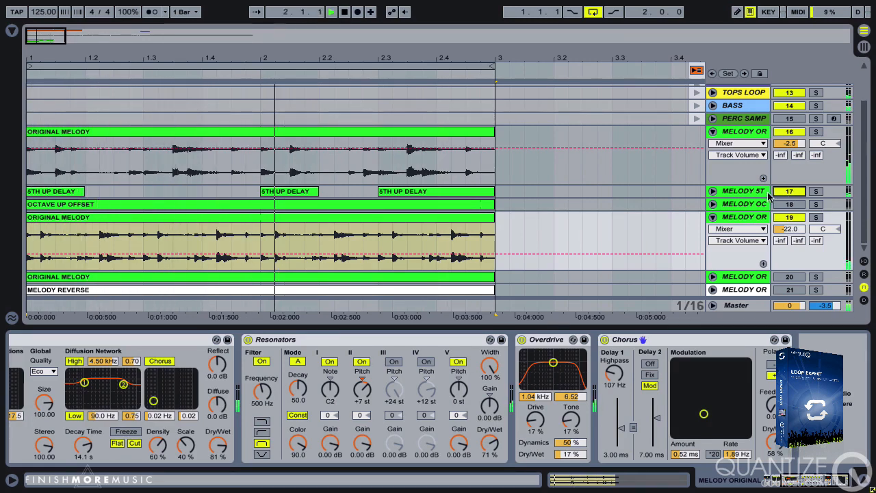
- Activate track 18 and balance the layers with volumes of -1.5 on track 16, -10.0 on track 17 and -22.2 on track 18
{"action": "left_click", "coordinate": [713, 191]}
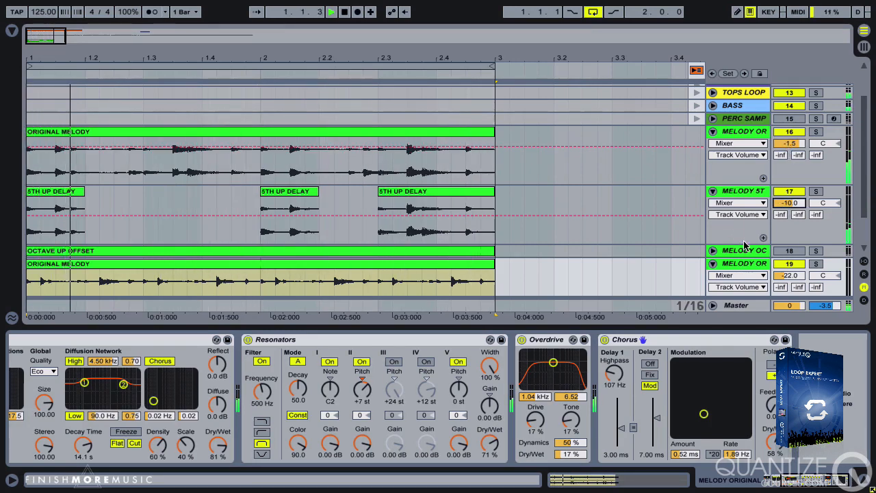
{"action": "left_click", "coordinate": [787, 250]}
{"action": "left_click", "coordinate": [713, 251]}
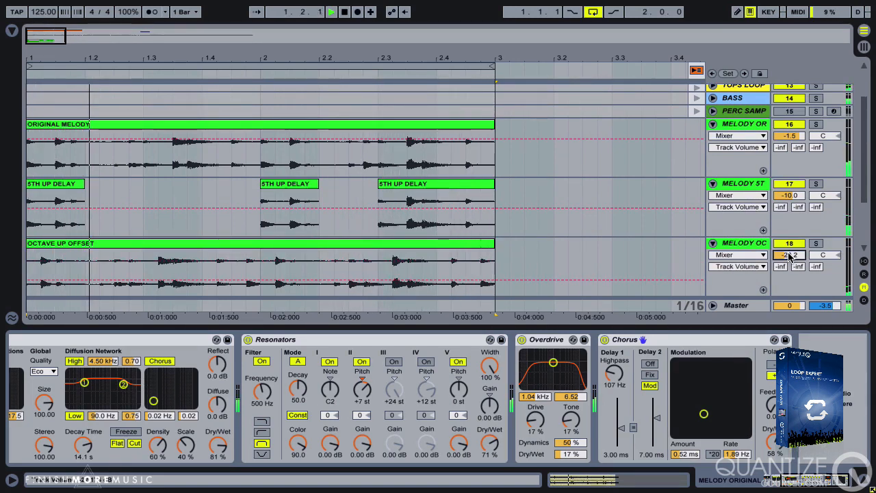
{"action": "key", "text": "space"}
- Duplicate the original melody track 16 and transpose the copy's clip up 12 st
{"action": "left_click", "coordinate": [745, 127]}
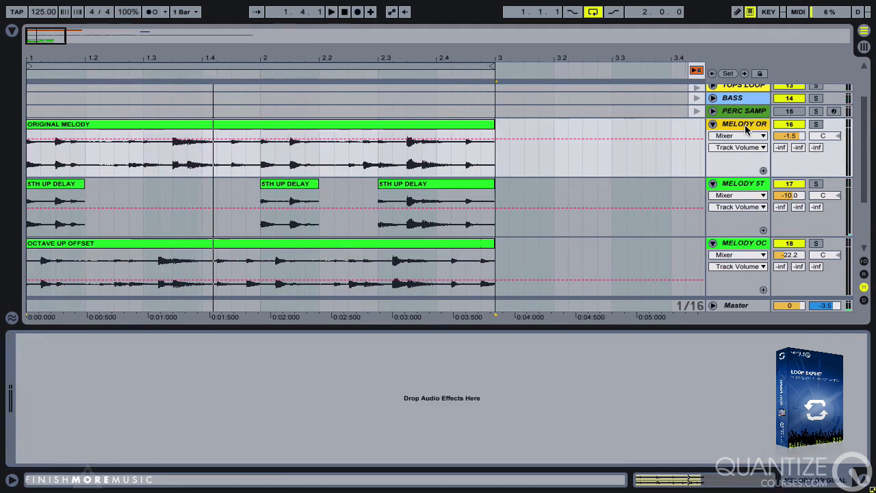
{"action": "key", "text": "ctrl+d"}
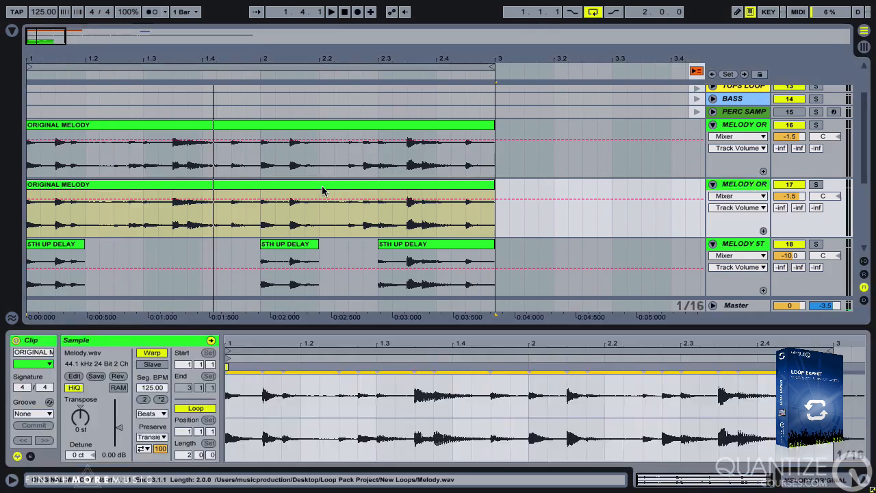
{"action": "double_click", "coordinate": [322, 189]}
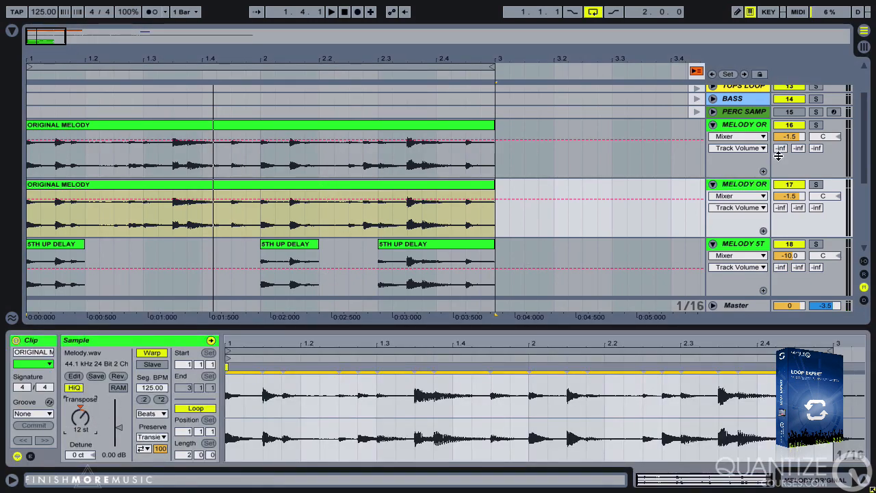
- Solo tracks 16 and 17 together and lower the copy's volume to -4.6 during playback
{"action": "left_click", "coordinate": [816, 125]}
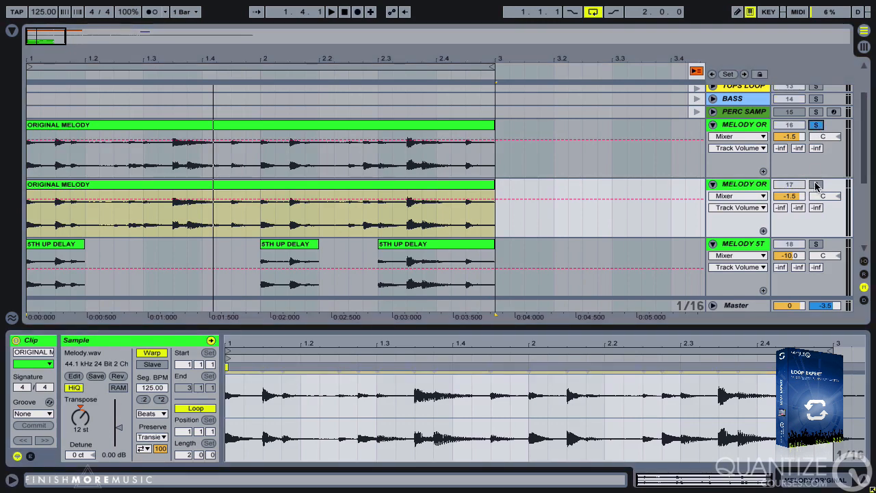
{"action": "key", "text": "space"}
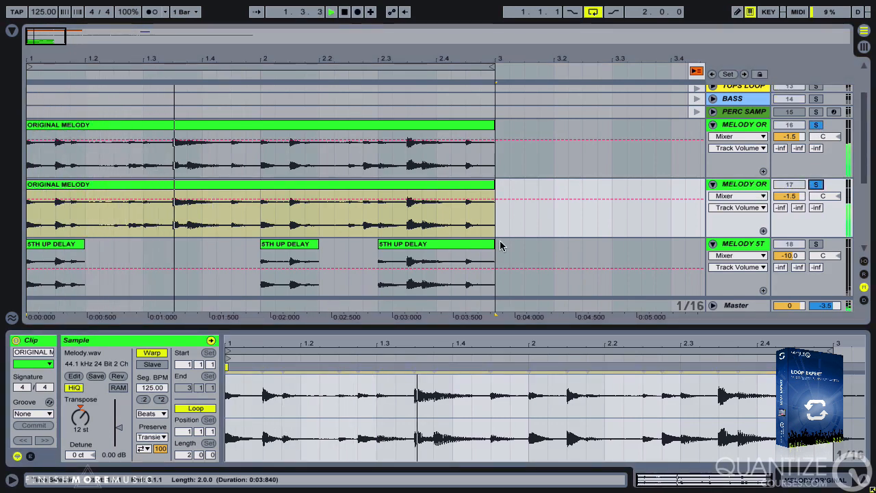
{"action": "left_click_drag", "start_coordinate": [788, 197], "coordinate": [787, 219]}
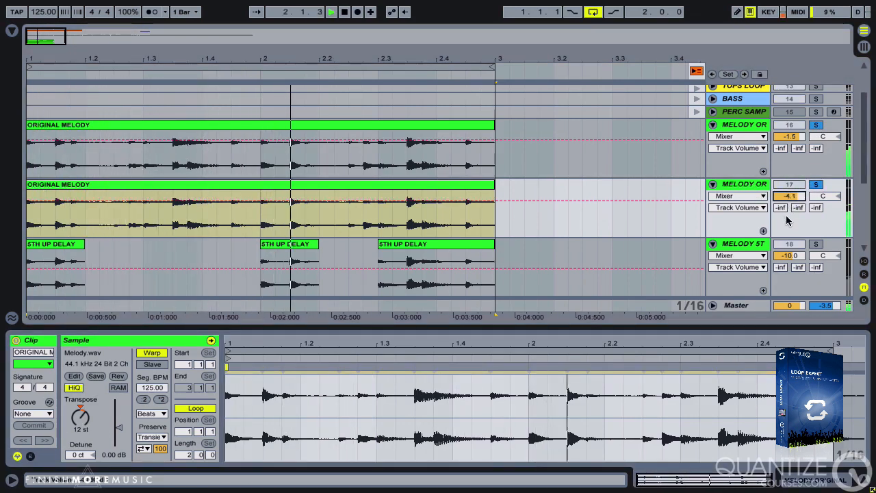
- Set the transposed clip's warp mode to Complex Pro, lower track 17's volume to -5.9 and unsolo that track during playback
{"action": "left_click", "coordinate": [152, 413]}
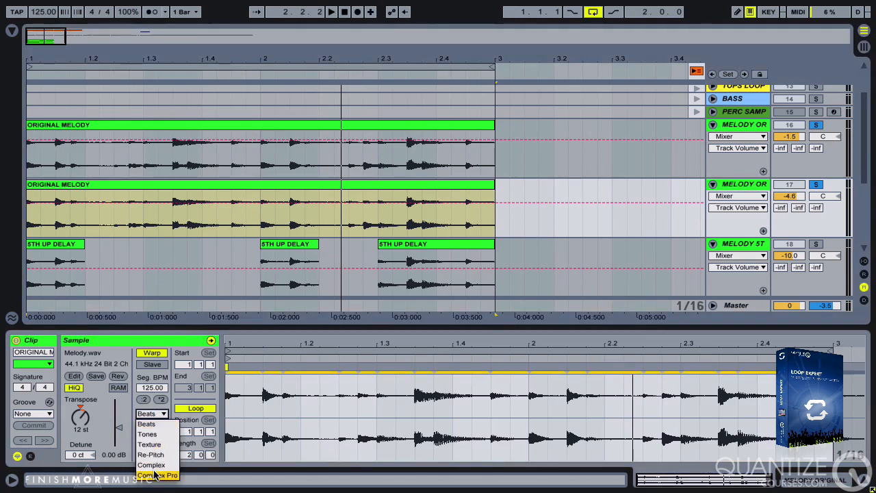
{"action": "left_click", "coordinate": [156, 475]}
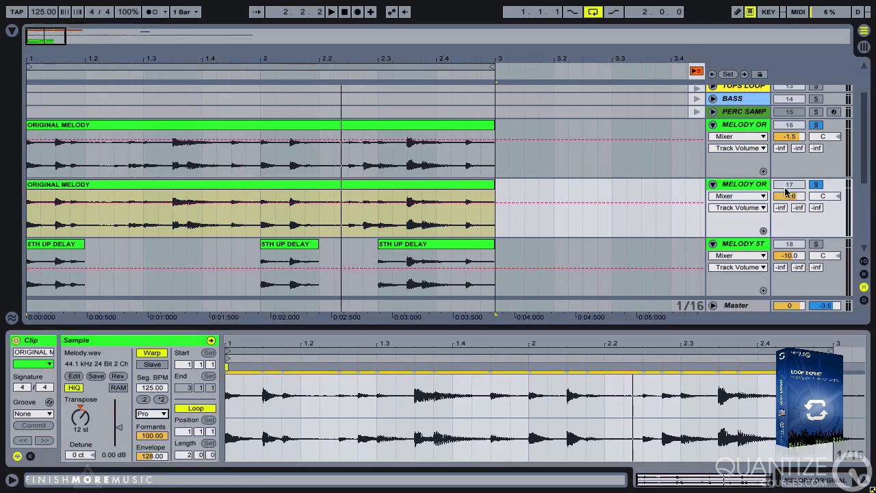
{"action": "key", "text": "space"}
{"action": "left_click_drag", "start_coordinate": [786, 192], "coordinate": [797, 209]}
{"action": "left_click", "coordinate": [815, 184]}
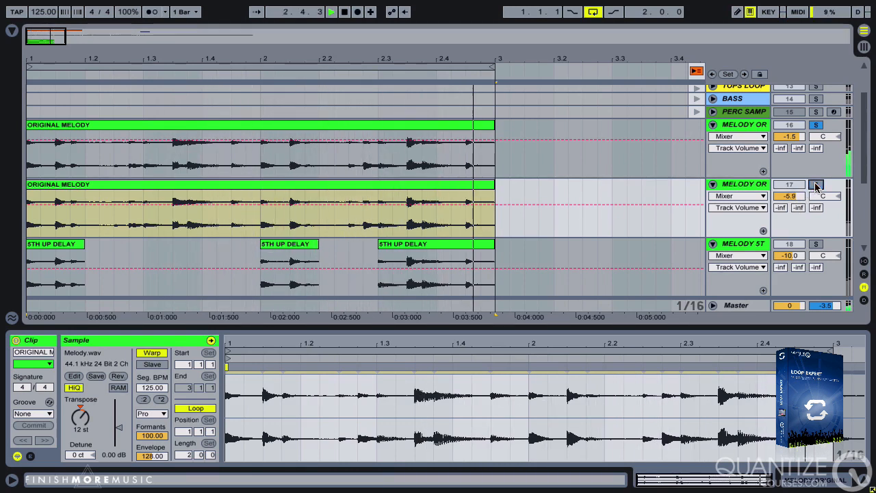
- Solo track 17 again to hear it together with track 16, and stop playback
{"action": "left_click", "coordinate": [815, 186]}
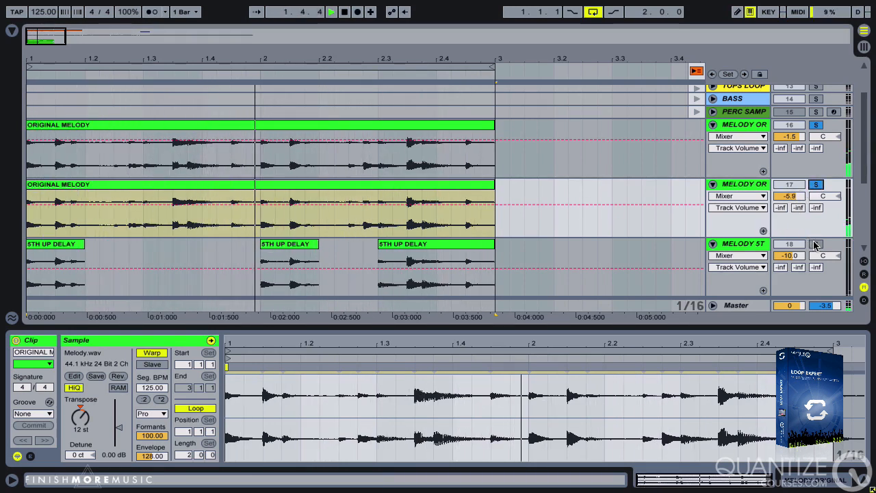
{"action": "key", "text": "space"}
{"action": "scroll", "coordinate": [673, 185], "scroll_direction": "down", "scroll_amount": 2}
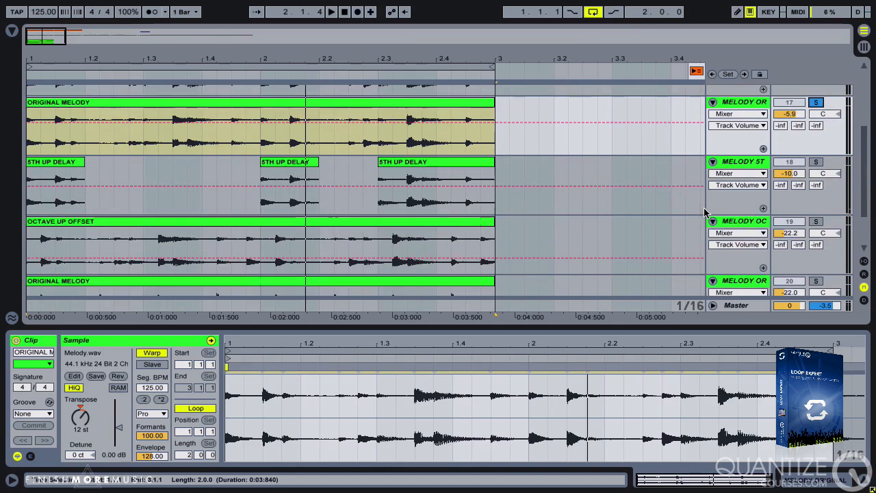
- Open track 20's device chain, solo the track and raise its volume to -20.0 during playback
{"action": "left_click", "coordinate": [751, 222]}
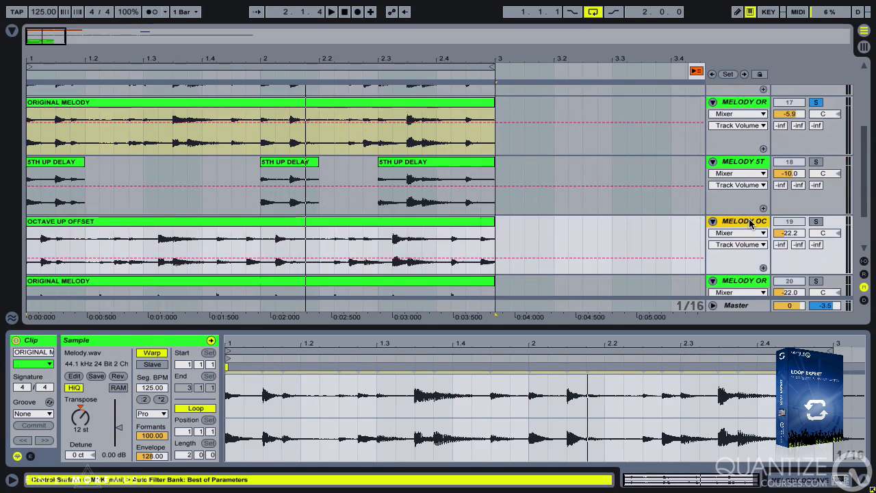
{"action": "left_click", "coordinate": [749, 282]}
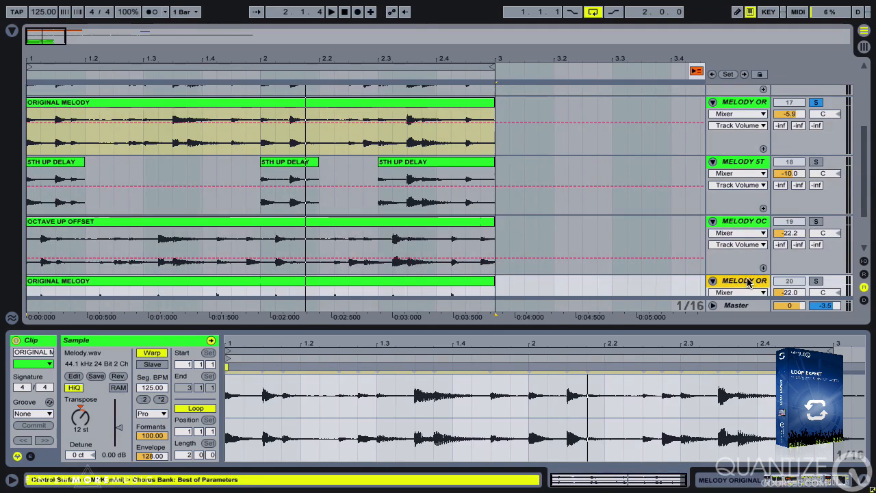
{"action": "double_click", "coordinate": [749, 281]}
{"action": "left_click", "coordinate": [815, 282]}
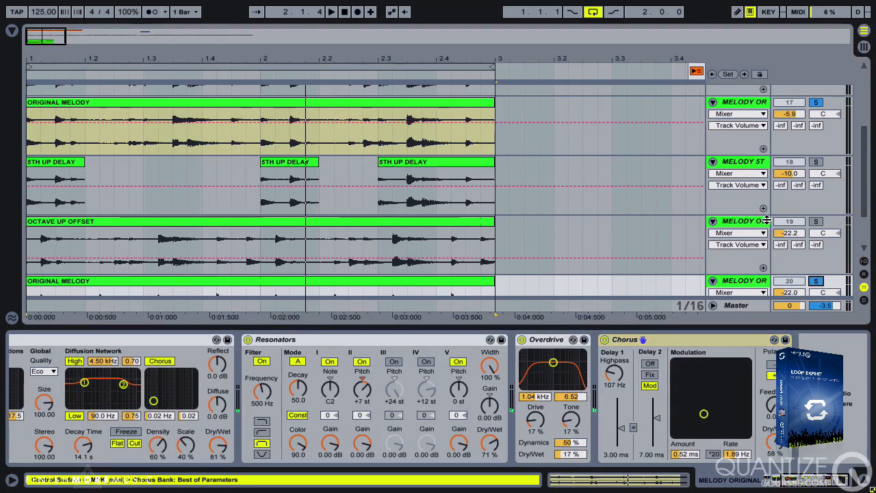
{"action": "key", "text": "space"}
{"action": "scroll", "coordinate": [794, 237], "scroll_direction": "down", "scroll_amount": 3}
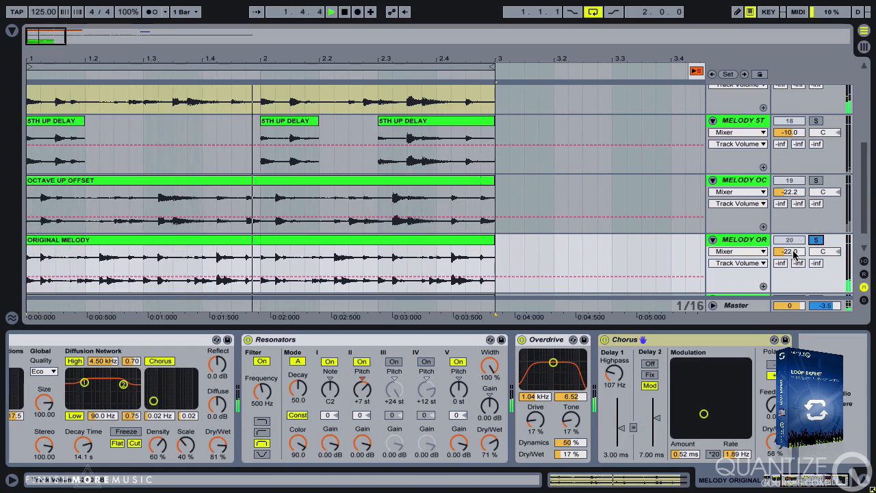
{"action": "left_click_drag", "start_coordinate": [793, 255], "coordinate": [794, 251]}
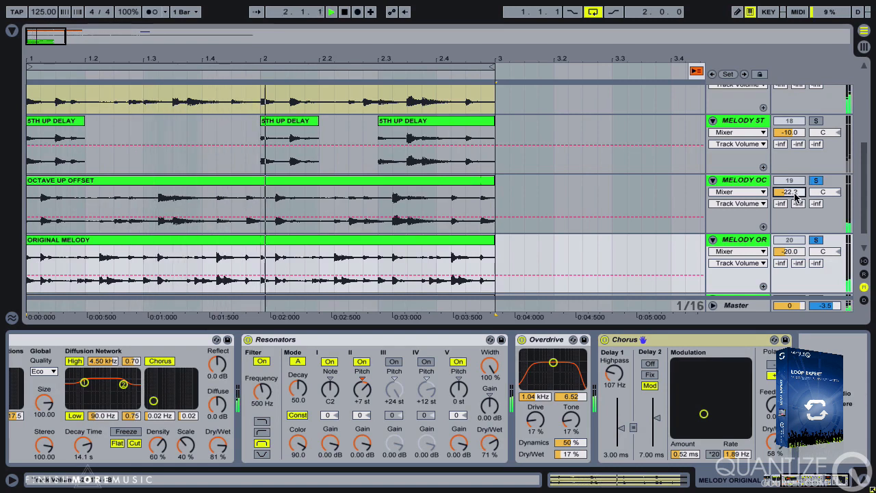
- Bring soloed tracks 18 and 19 up in the mix, with volumes of -7.0 on track 18 and -18.2 on track 19
{"action": "left_click_drag", "start_coordinate": [795, 194], "coordinate": [795, 192]}
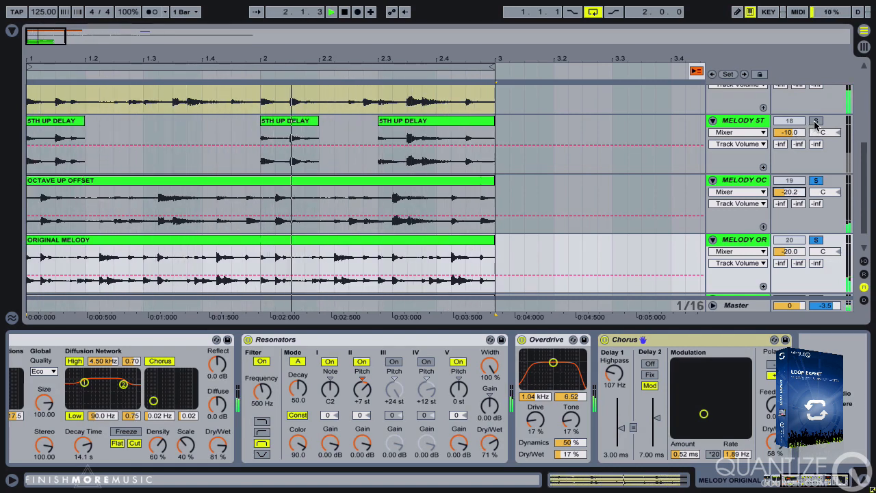
{"action": "left_click", "coordinate": [816, 122]}
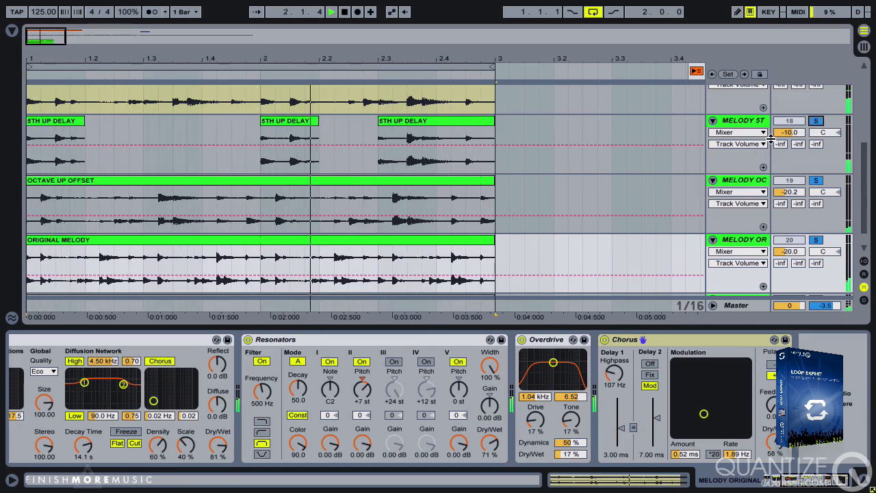
{"action": "left_click_drag", "start_coordinate": [787, 135], "coordinate": [787, 132]}
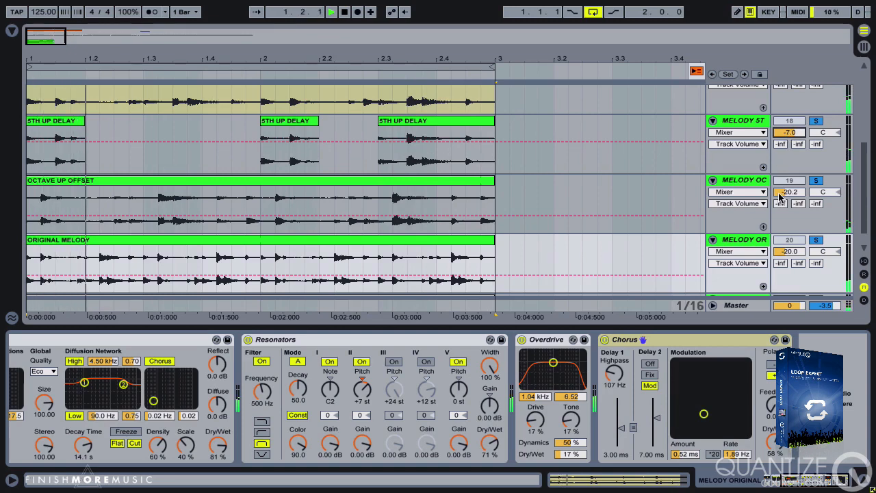
{"action": "left_click_drag", "start_coordinate": [780, 196], "coordinate": [791, 197]}
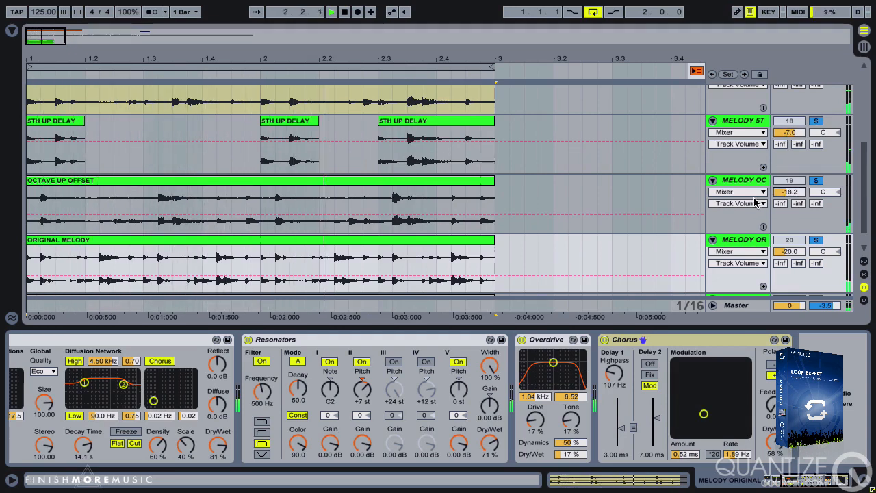
- Unfold track 21 and delete its melody from about 1.2.4 to bar 2 and from 2.4 to bar 3
{"action": "scroll", "coordinate": [780, 198], "scroll_direction": "down", "scroll_amount": 1}
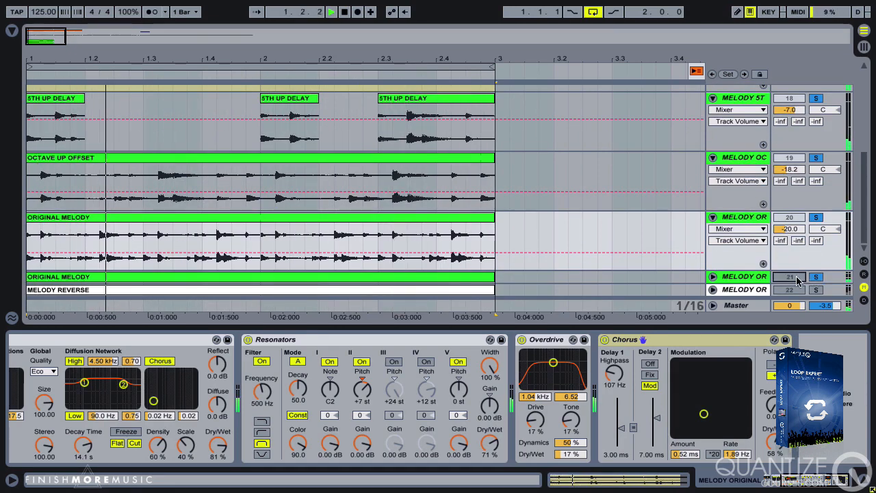
{"action": "left_click", "coordinate": [714, 277]}
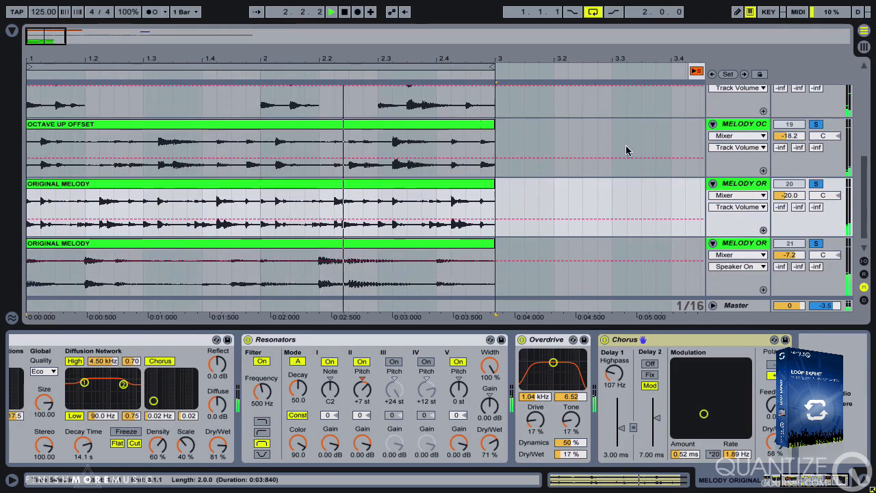
{"action": "scroll", "coordinate": [630, 147], "scroll_direction": "down", "scroll_amount": 1}
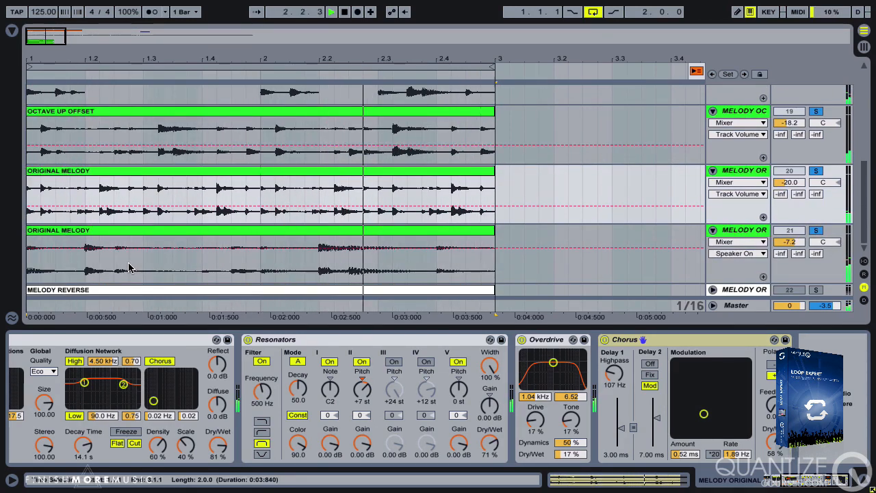
{"action": "left_click_drag", "start_coordinate": [129, 268], "coordinate": [314, 275]}
{"action": "key", "text": "ctrl+e"}
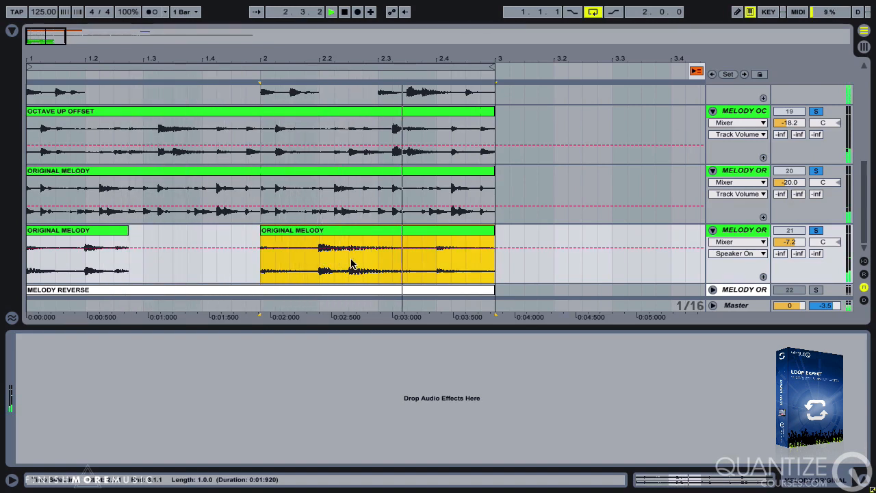
{"action": "left_click_drag", "start_coordinate": [437, 264], "coordinate": [494, 264]}
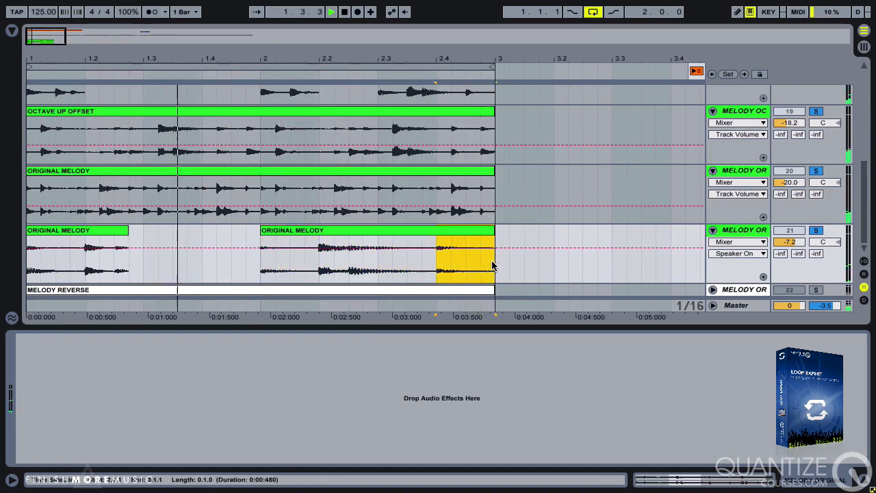
{"action": "key", "text": "Delete"}
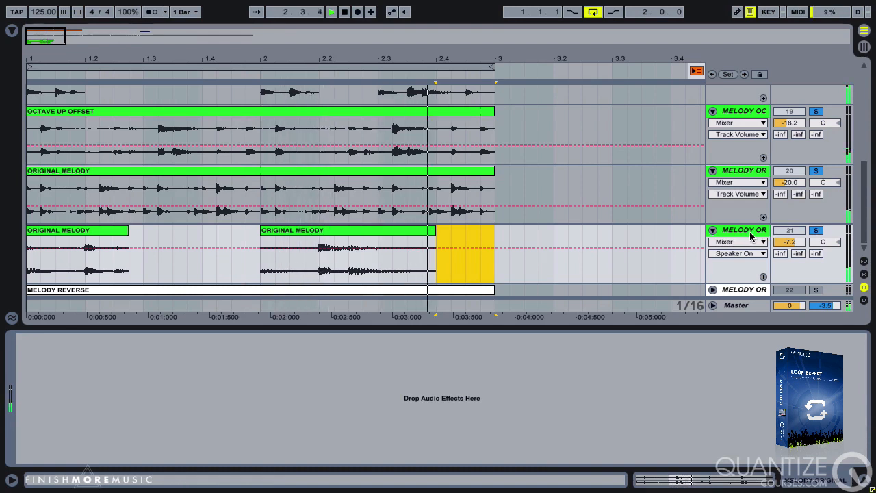
- Unsolo track 19, stop playback and lower that track's volume to -20.2
{"action": "scroll", "coordinate": [794, 236], "scroll_direction": "up", "scroll_amount": 1}
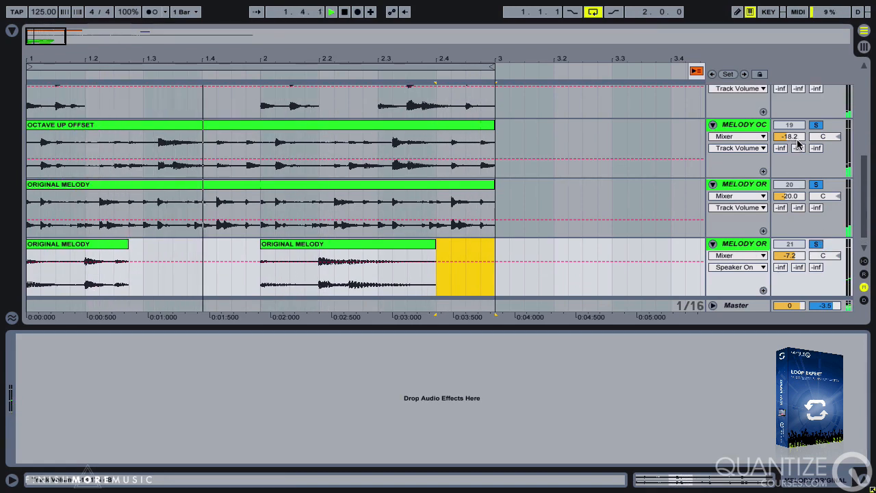
{"action": "left_click", "coordinate": [815, 124]}
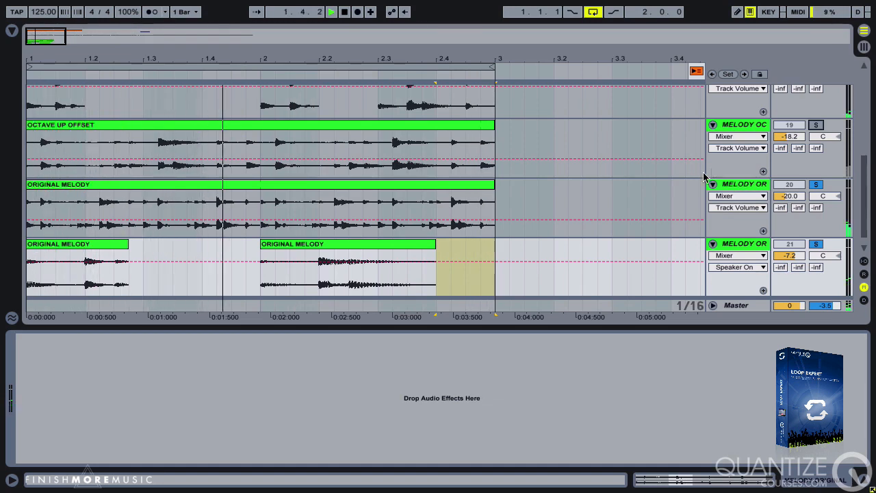
{"action": "key", "text": "space"}
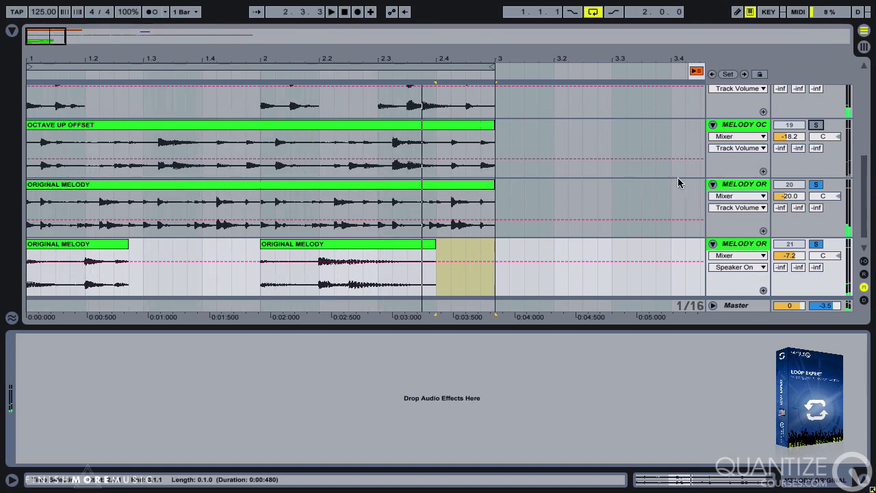
{"action": "left_click_drag", "start_coordinate": [784, 136], "coordinate": [784, 139]}
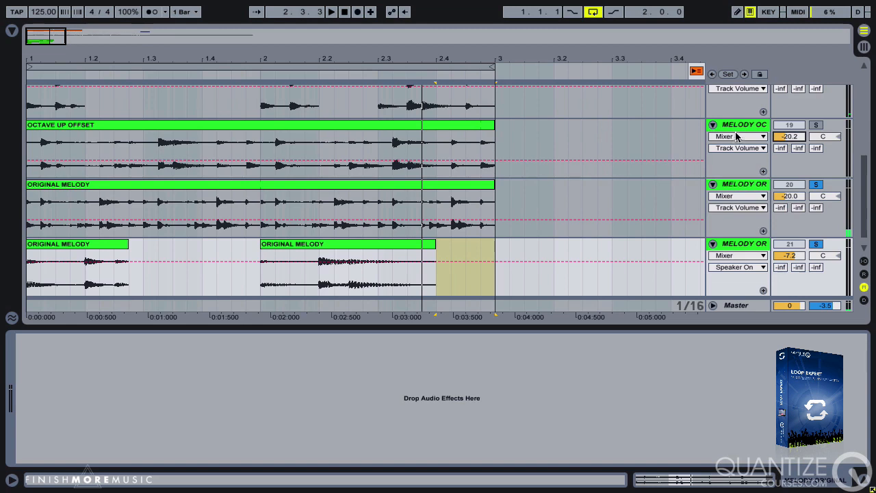
- Unsolo the melody layers and fold all tracks in the arrangement
{"action": "left_click", "coordinate": [816, 245]}
{"action": "scroll", "coordinate": [744, 212], "scroll_direction": "up", "scroll_amount": 2}
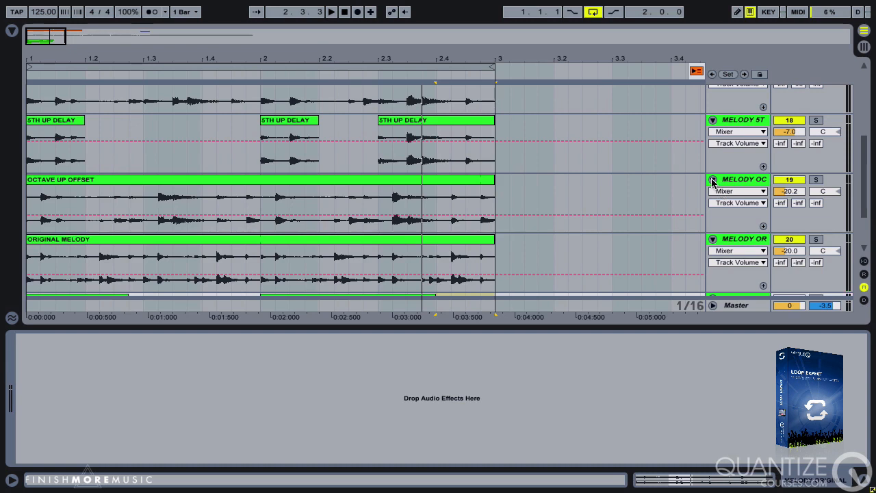
{"action": "left_click", "coordinate": [713, 180], "text": "alt"}
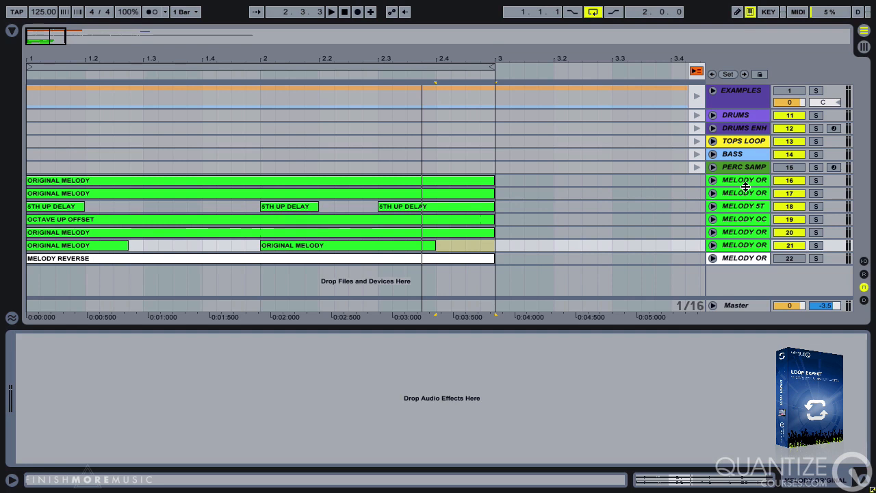
- Select the MELODY REVERSE clip on track 22 and start playback from bar 1
{"action": "left_click", "coordinate": [91, 261]}
{"action": "key", "text": "space"}
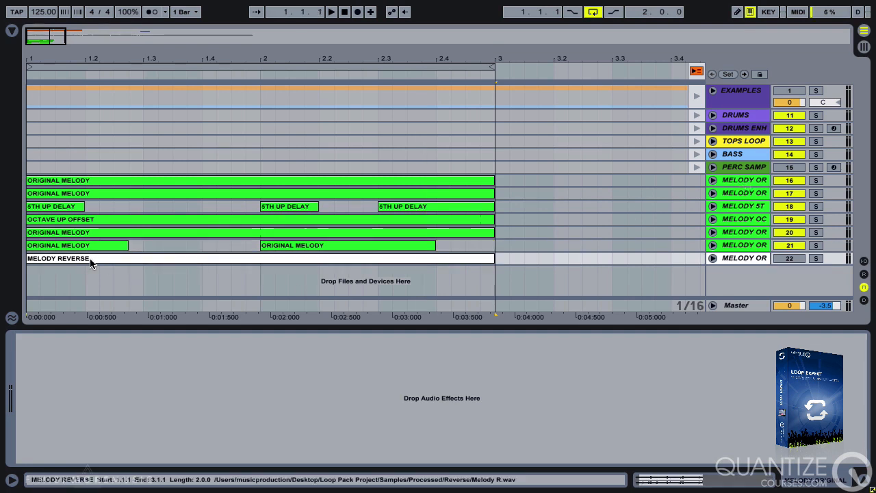